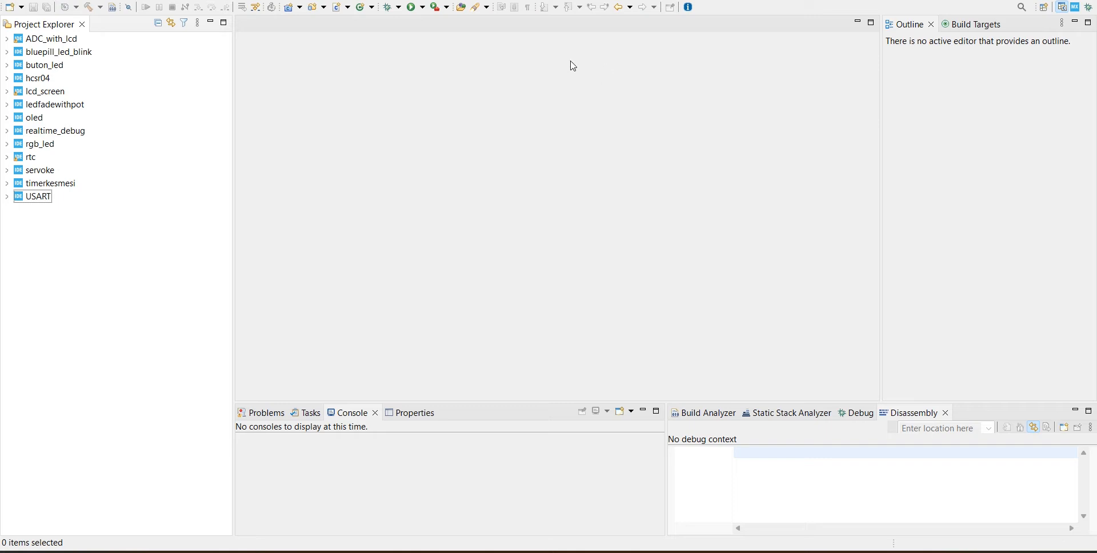
Create a new STM32 project targeting the STM32F103C6T6ATR found via 'f103c' and continue to setup.
{"action": "right_click", "coordinate": [77, 256]}
{"action": "mouse_move", "coordinate": [112, 259]}
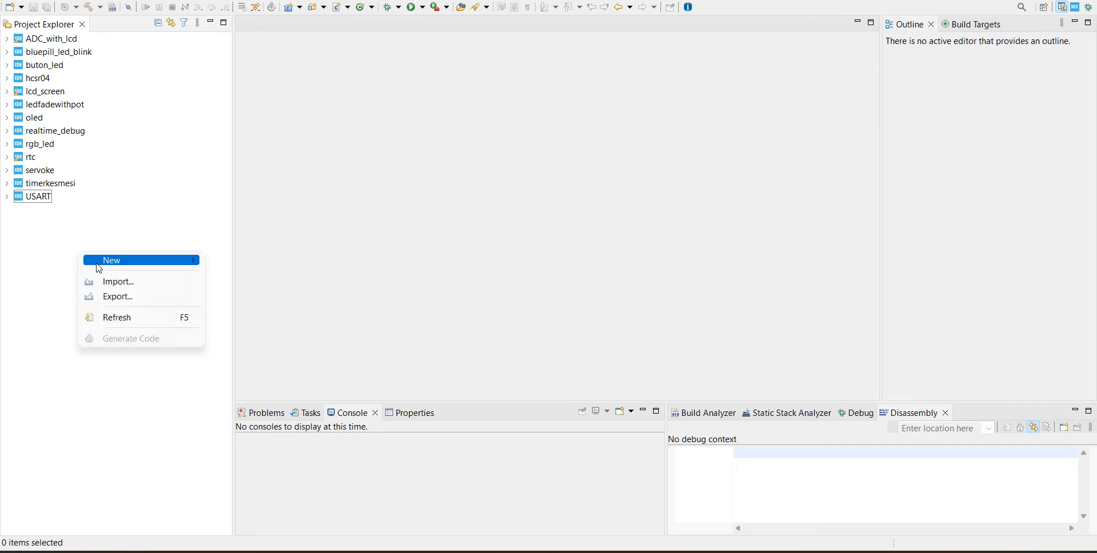
{"action": "left_click", "coordinate": [262, 298]}
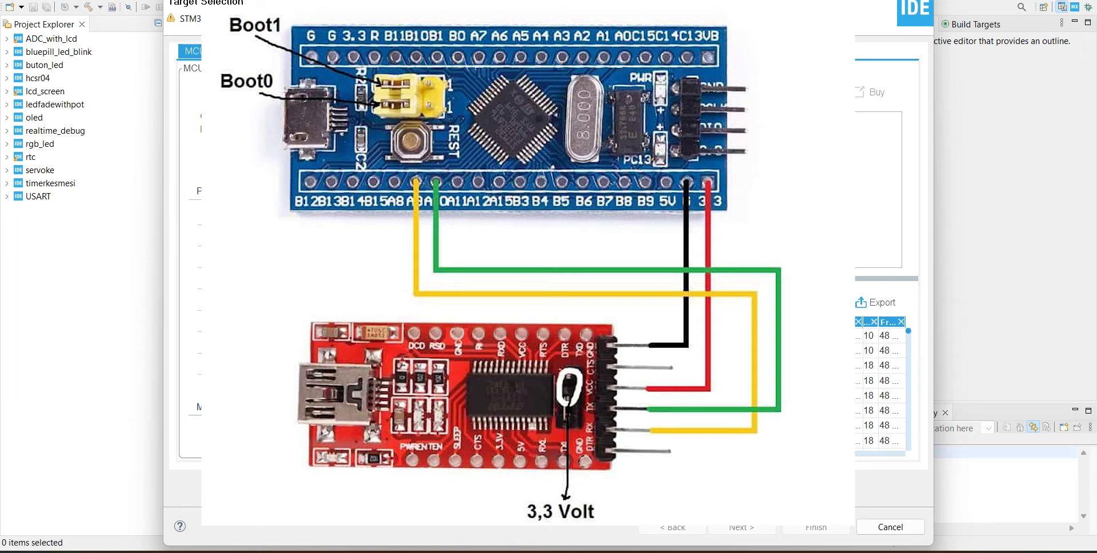
{"action": "type", "text": "f103c"}
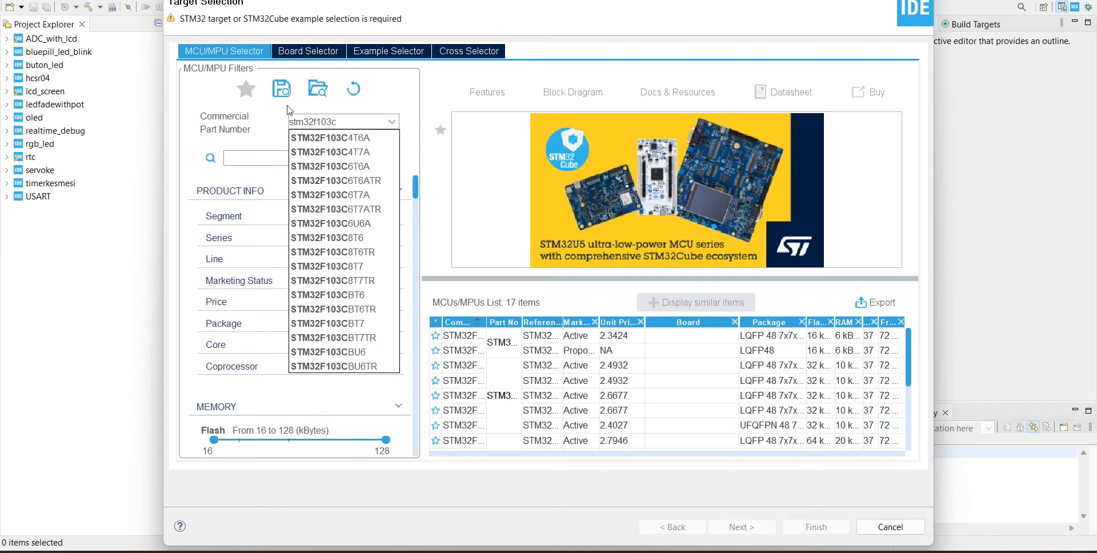
{"action": "left_click", "coordinate": [336, 180]}
{"action": "left_click", "coordinate": [668, 335]}
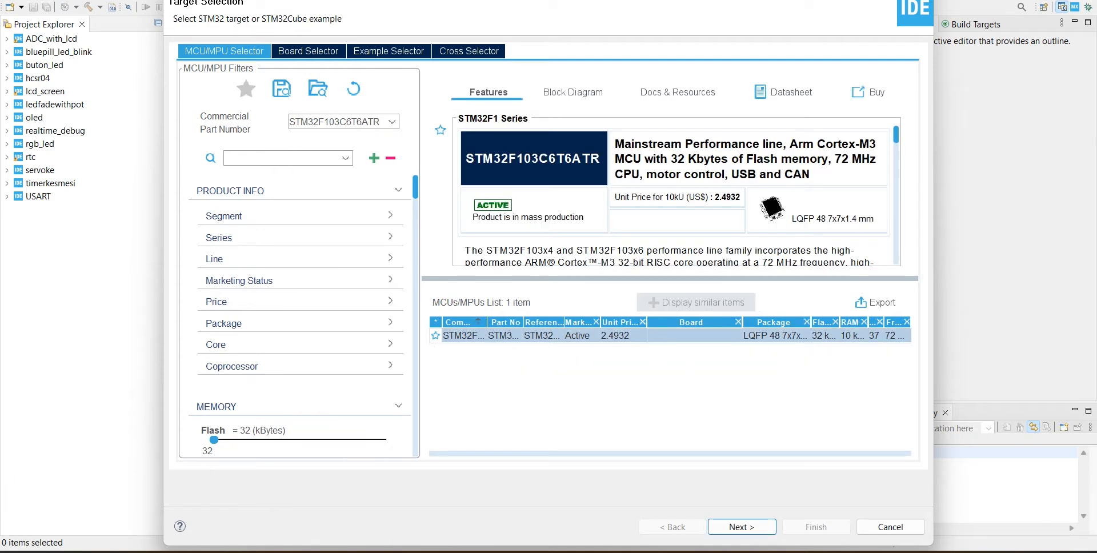
{"action": "left_click", "coordinate": [742, 527]}
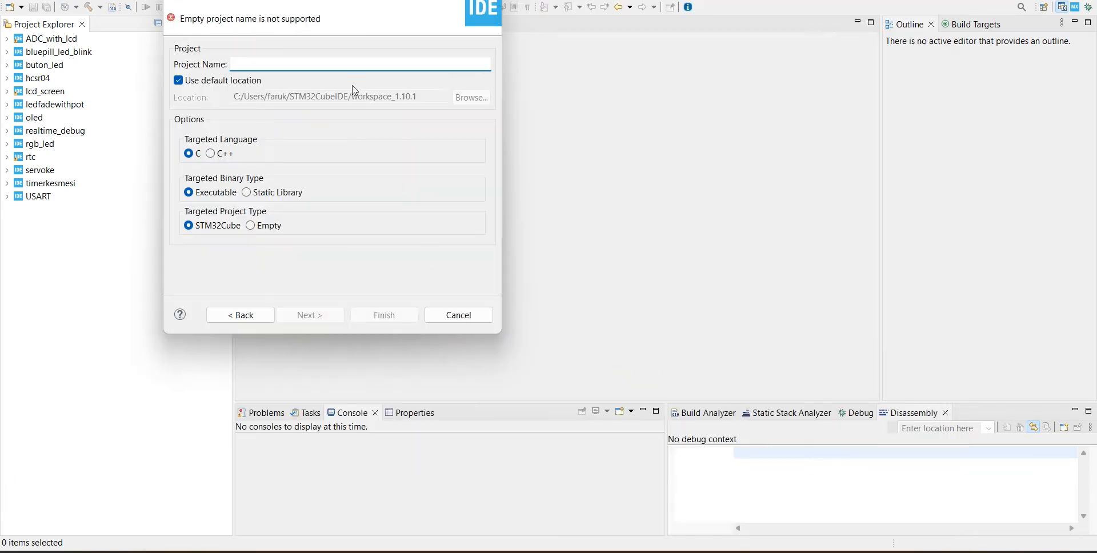
{"action": "type", "text": "uart_application"}
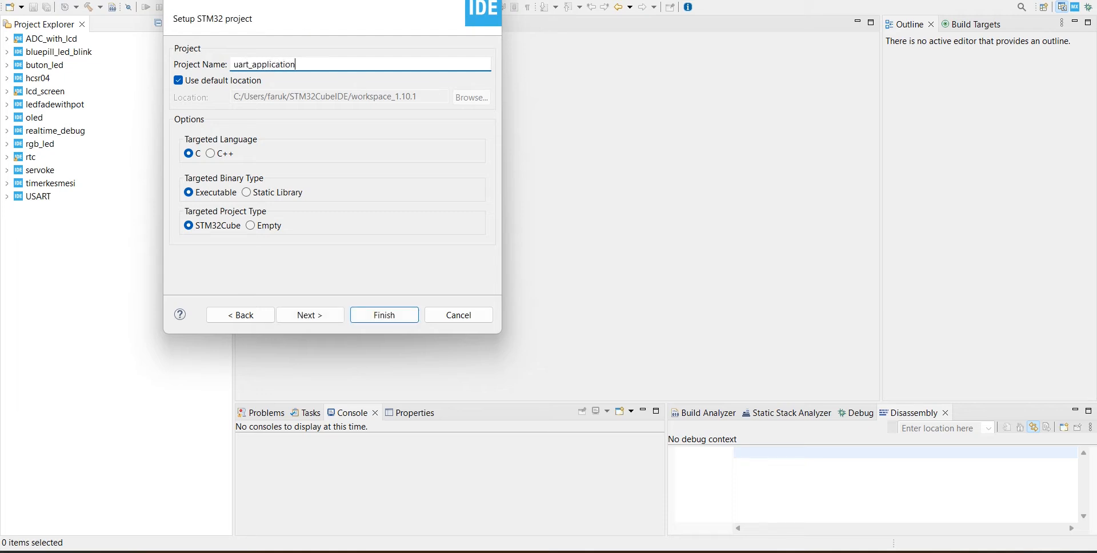
Name the project uart_send_data and finish so its .ioc pinout configuration is generated.
{"action": "double_click", "coordinate": [240, 64]}
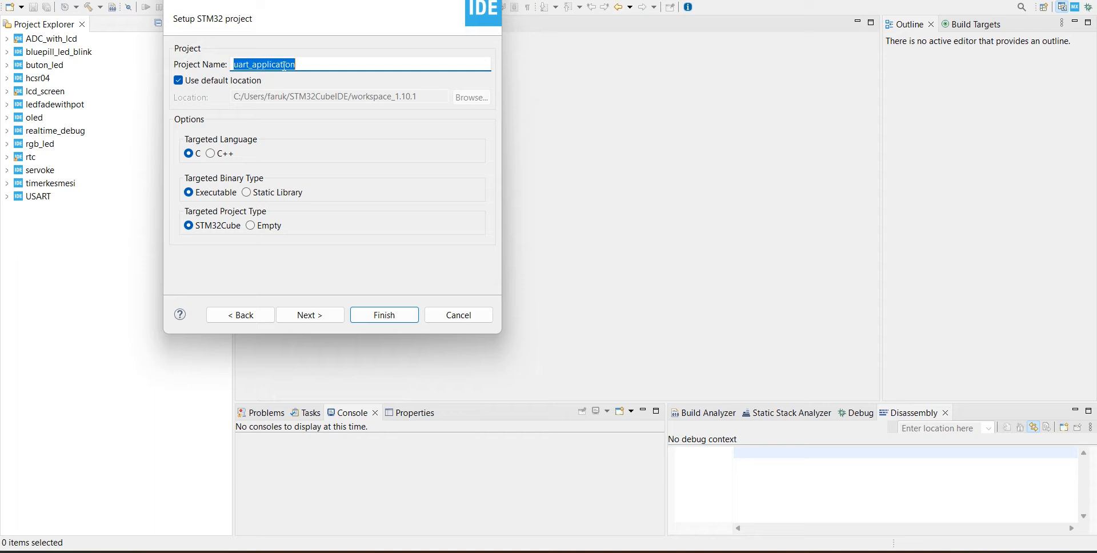
{"action": "type", "text": "uart_send_data"}
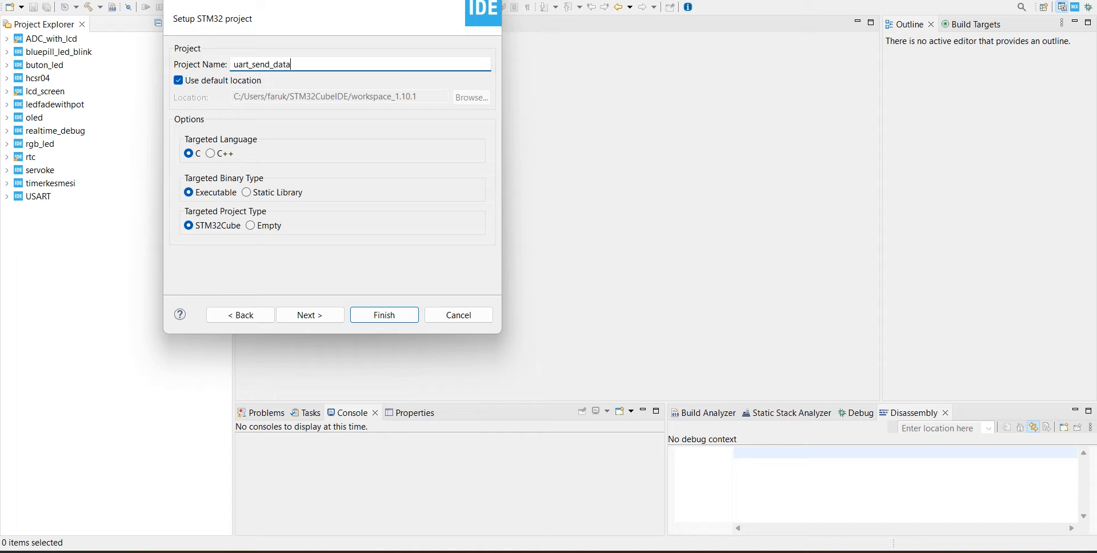
{"action": "left_click", "coordinate": [383, 314]}
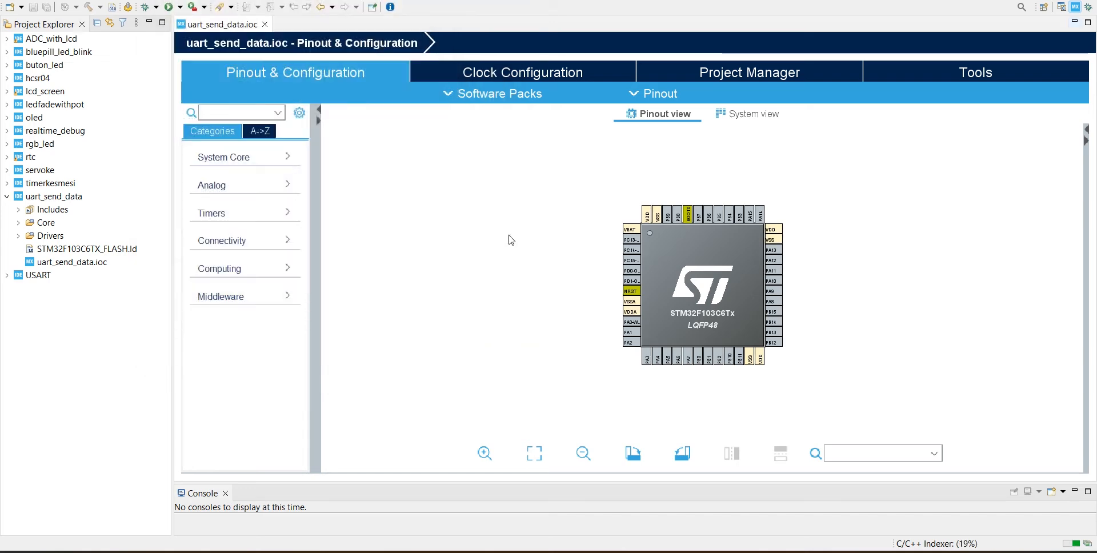
In System Core > SYS, set Debug to Serial Wire with SysTick as the timebase source.
{"action": "left_click", "coordinate": [273, 159]}
{"action": "left_click", "coordinate": [221, 256]}
{"action": "left_click", "coordinate": [433, 151]}
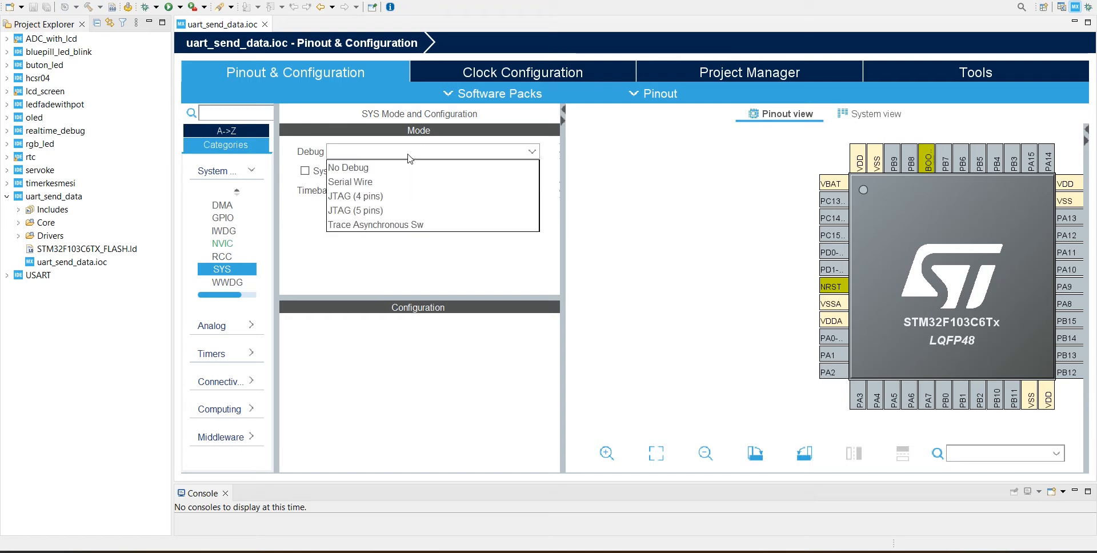
{"action": "left_click", "coordinate": [406, 164]}
{"action": "left_click", "coordinate": [369, 171]}
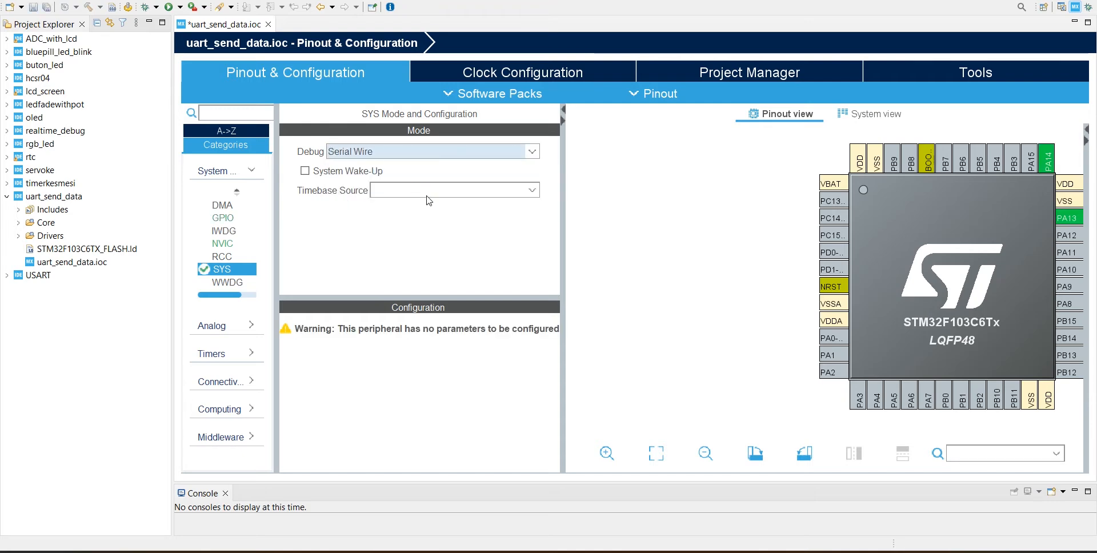
{"action": "left_click", "coordinate": [454, 190]}
{"action": "left_click", "coordinate": [403, 204]}
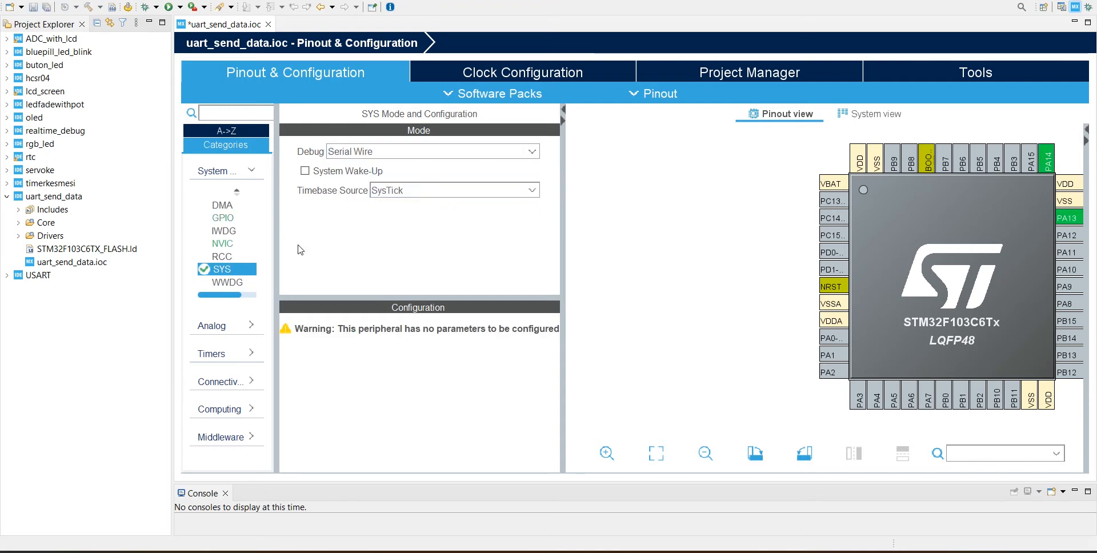
In RCC, set the high-speed clock to Crystal/Ceramic Resonator, then select USART1 under Connectivity.
{"action": "left_click", "coordinate": [222, 257]}
{"action": "left_click", "coordinate": [468, 151]}
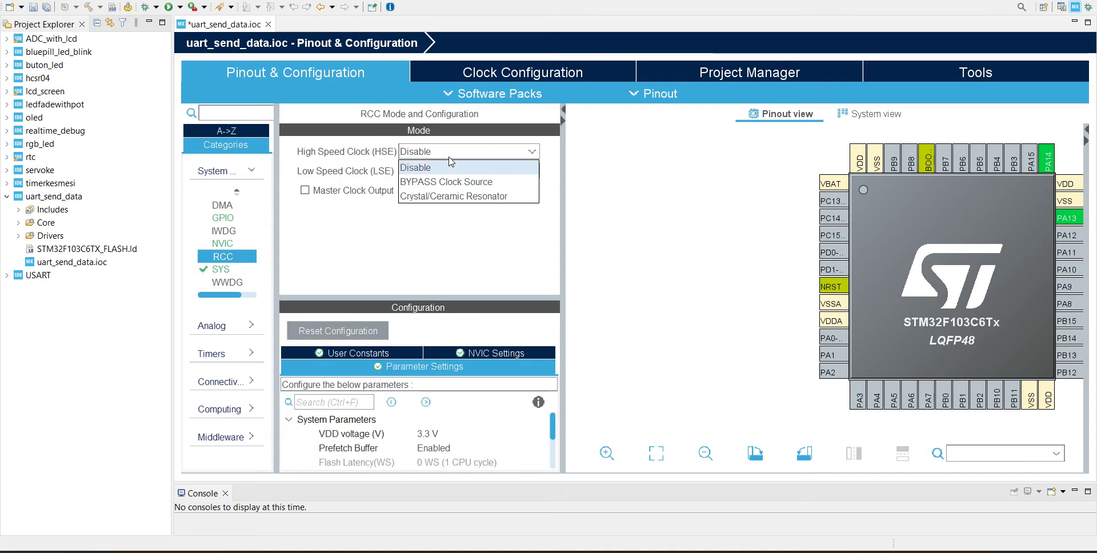
{"action": "left_click", "coordinate": [454, 196]}
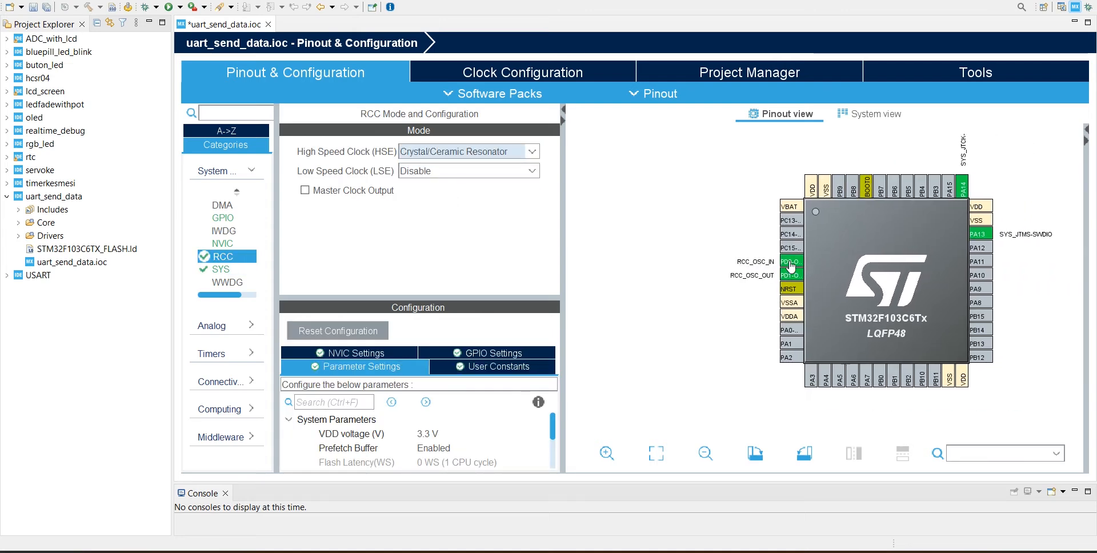
{"action": "left_click", "coordinate": [221, 381]}
{"action": "scroll", "coordinate": [242, 390], "scroll_direction": "down", "scroll_amount": 1}
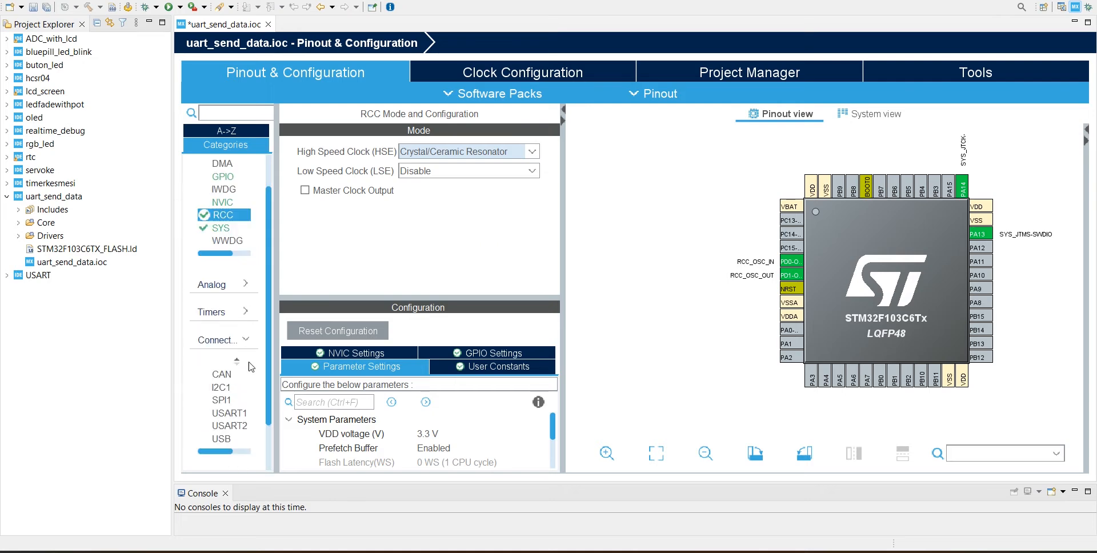
{"action": "left_click", "coordinate": [230, 414]}
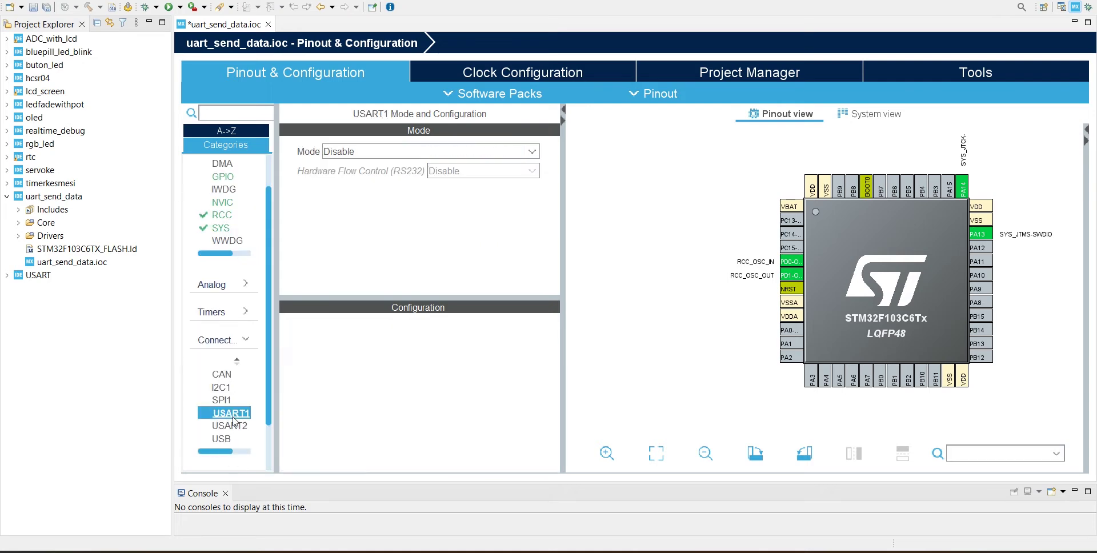
Set USART1 Mode to Asynchronous, assigning it to PA9/PA10.
{"action": "left_click", "coordinate": [437, 152]}
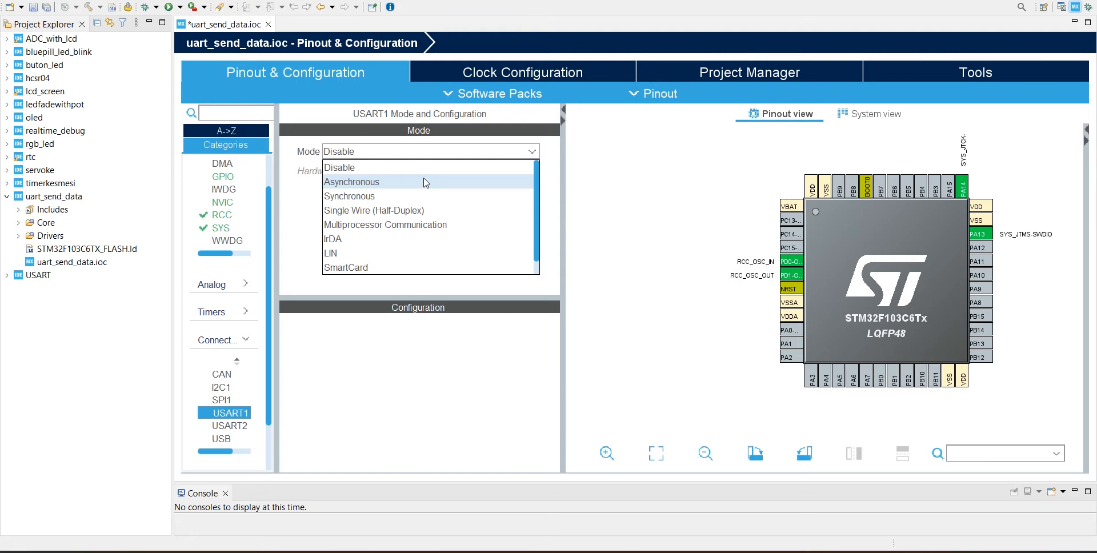
{"action": "left_click", "coordinate": [424, 182]}
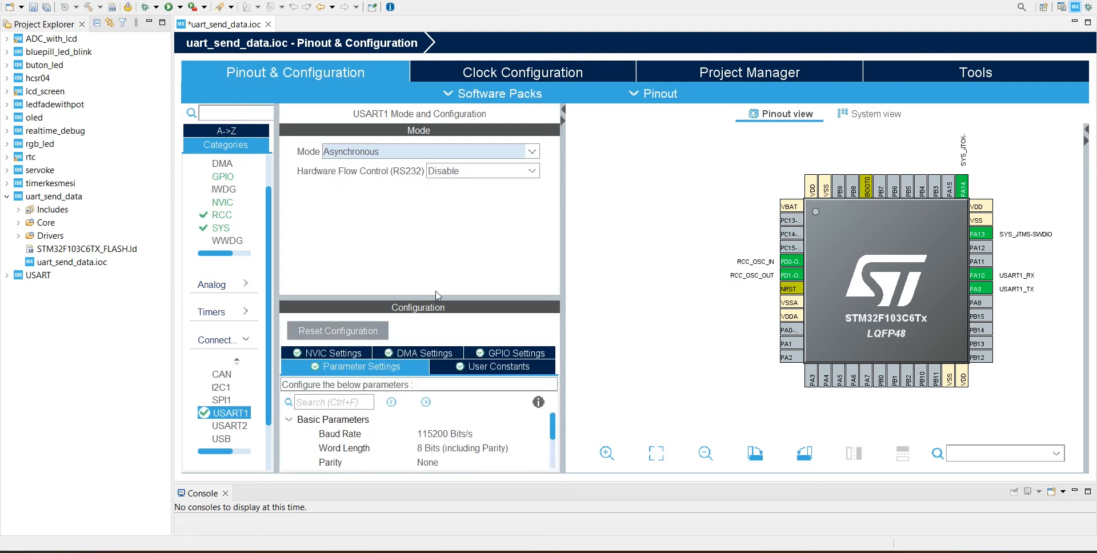
{"action": "left_click_drag", "start_coordinate": [435, 301], "coordinate": [445, 218]}
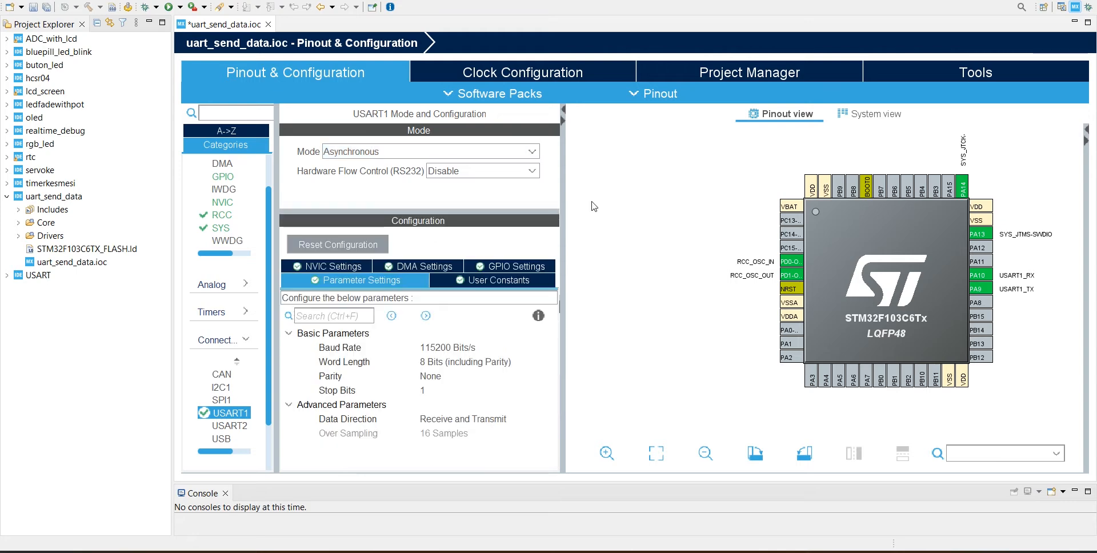
{"action": "scroll", "coordinate": [891, 291], "scroll_direction": "up", "scroll_amount": 2}
{"action": "left_click_drag", "start_coordinate": [891, 291], "coordinate": [838, 286]}
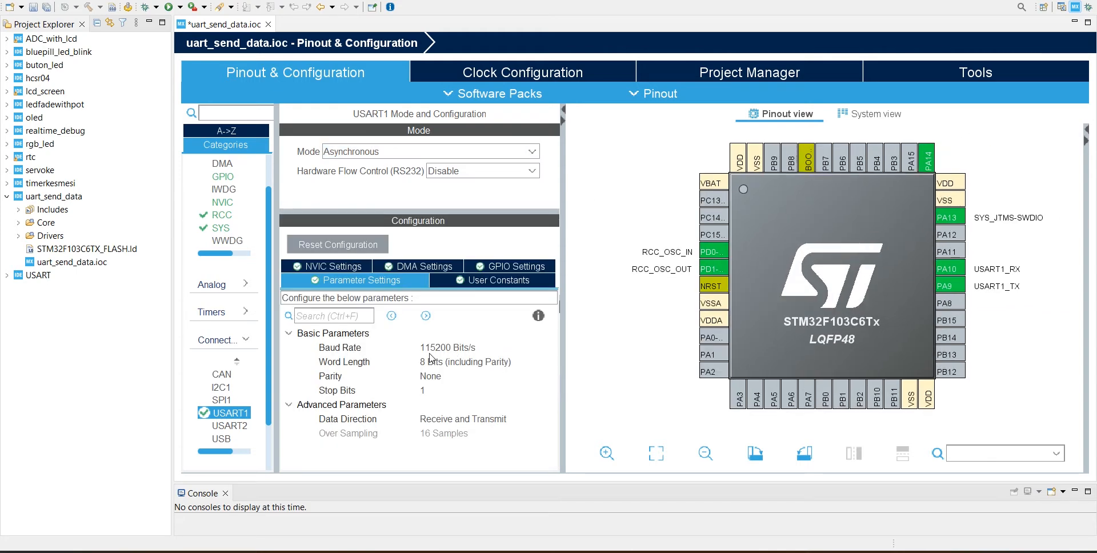
Change the USART1 baud rate to 9600 bits/s.
{"action": "left_click", "coordinate": [446, 347]}
{"action": "key", "text": "ctrl+a"}
{"action": "type", "text": "9600"}
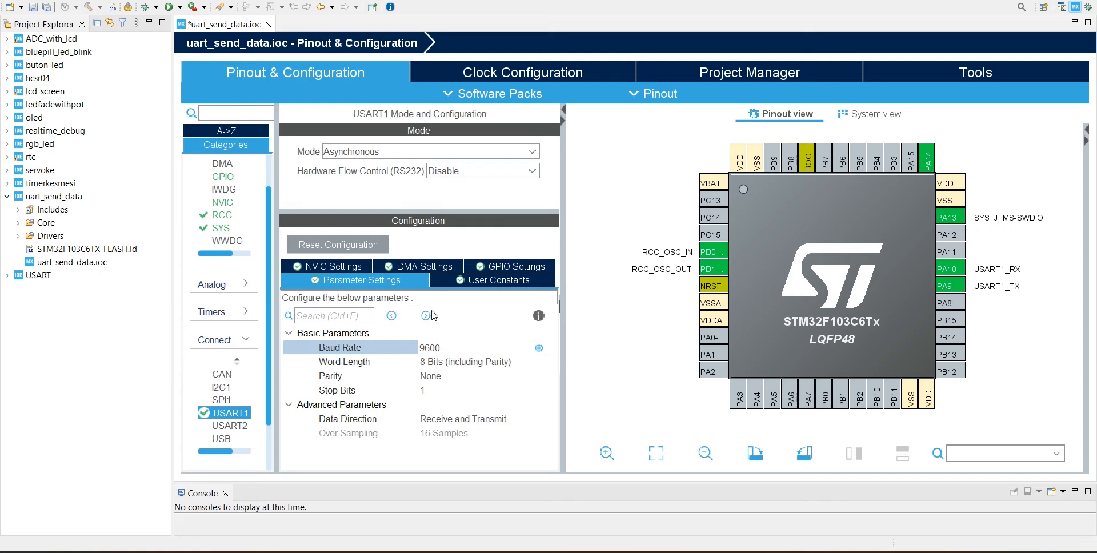
{"action": "key", "text": "Return"}
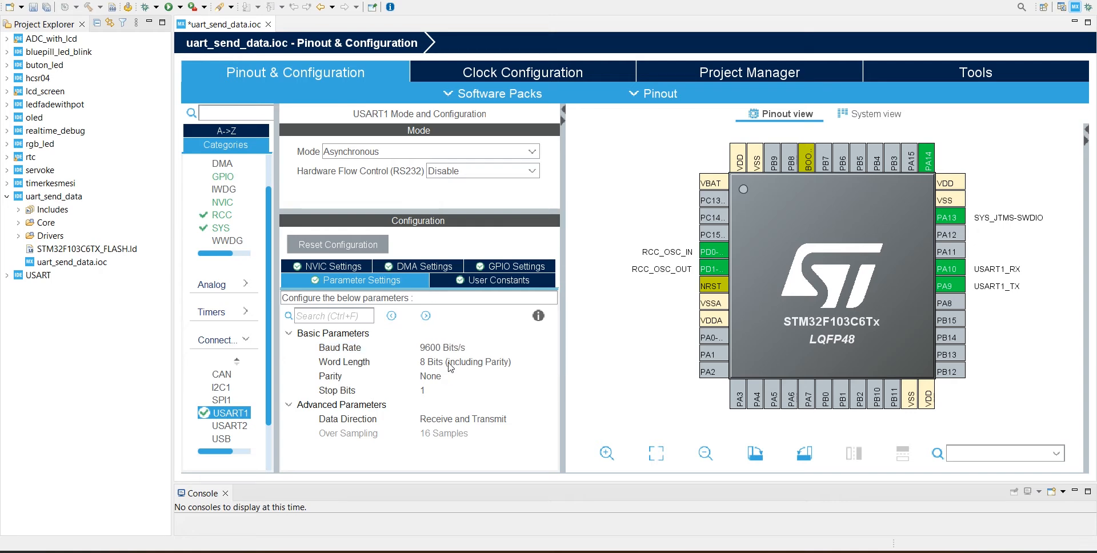
Keep 8-bit word length, parity None and the default data direction for USART1.
{"action": "left_click", "coordinate": [449, 362]}
{"action": "left_click", "coordinate": [449, 365]}
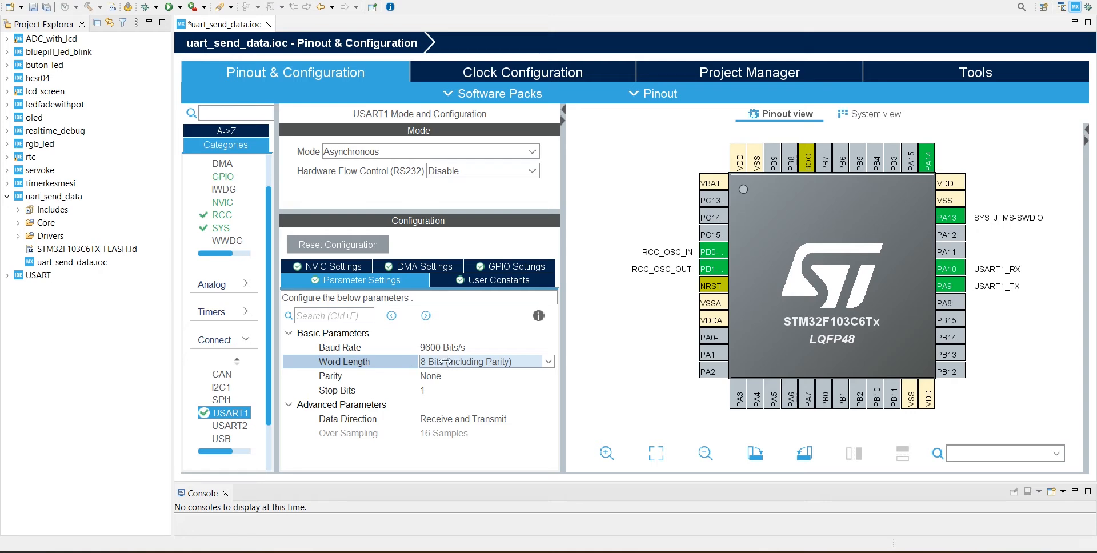
{"action": "left_click", "coordinate": [441, 378]}
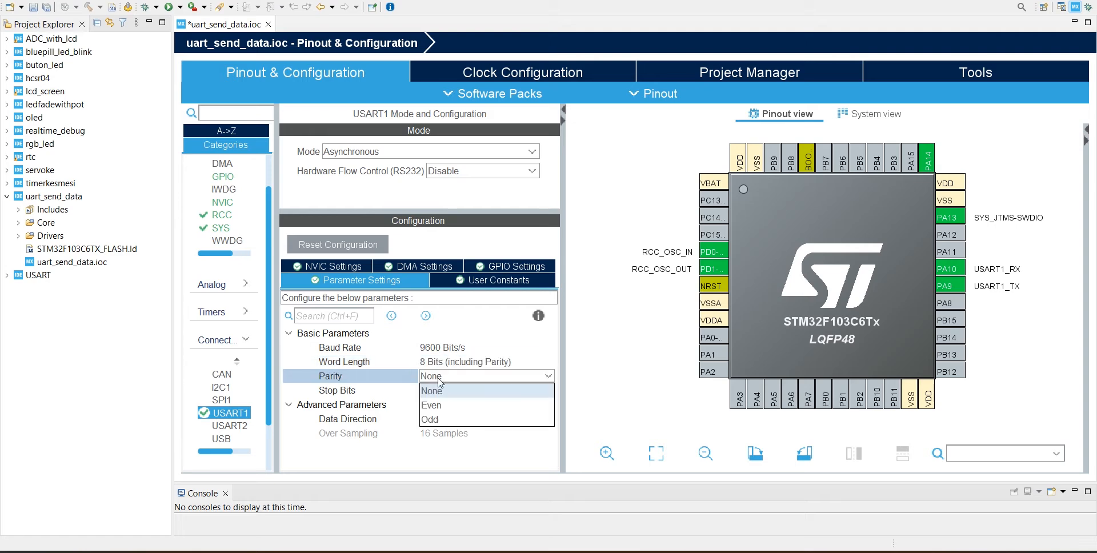
{"action": "left_click", "coordinate": [437, 378]}
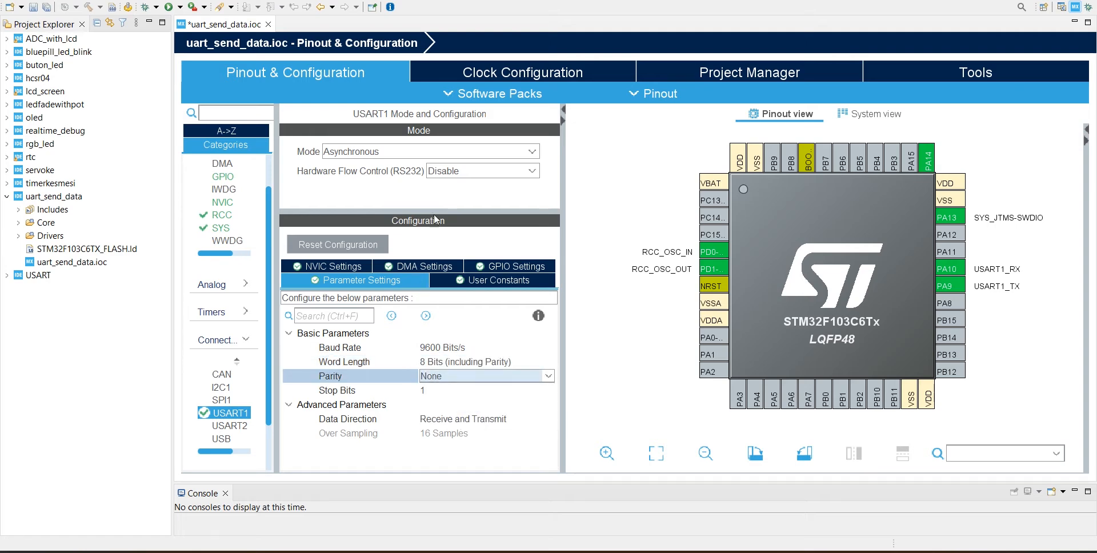
{"action": "left_click", "coordinate": [289, 405]}
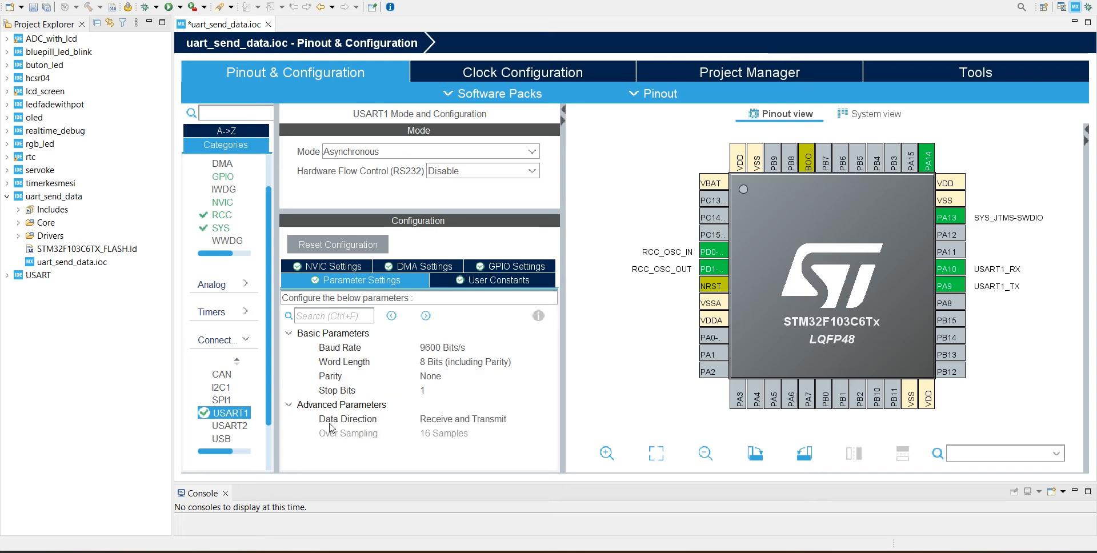
{"action": "left_click", "coordinate": [341, 423]}
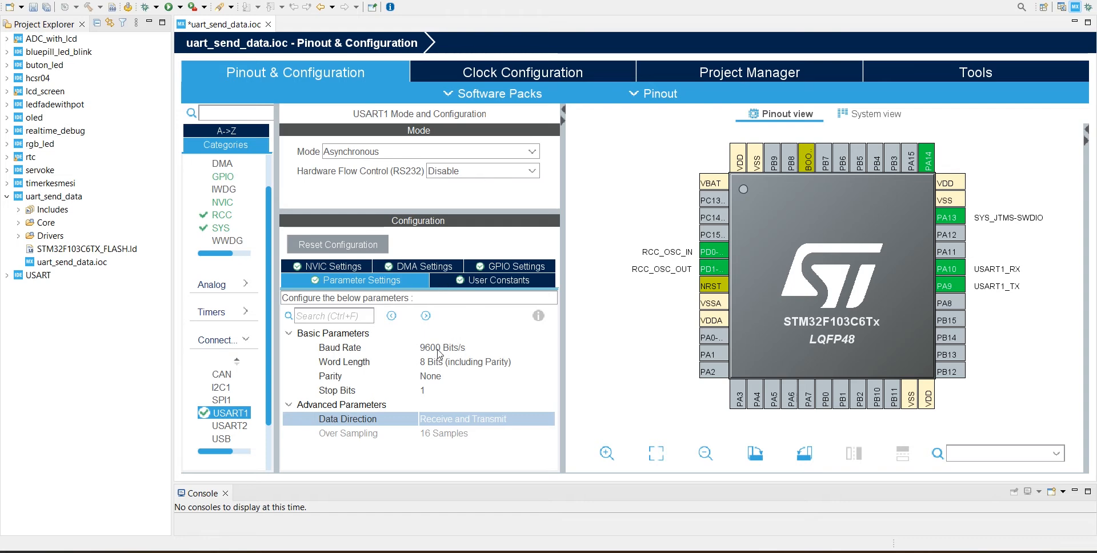
{"action": "scroll", "coordinate": [772, 257], "scroll_direction": "up", "scroll_amount": 1}
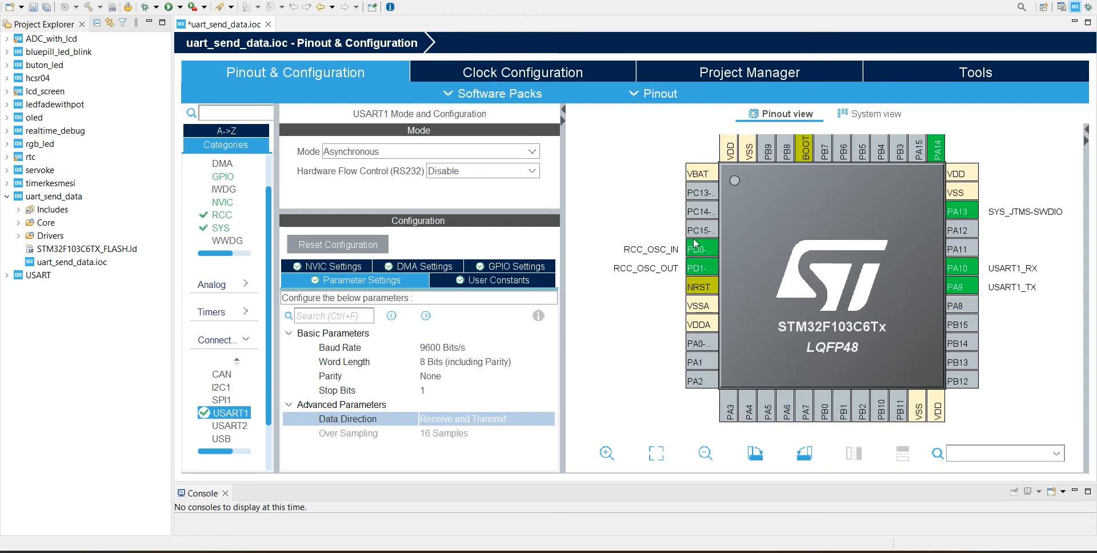
{"action": "scroll", "coordinate": [1019, 301], "scroll_direction": "up", "scroll_amount": 2}
{"action": "scroll", "coordinate": [943, 291], "scroll_direction": "up", "scroll_amount": 2}
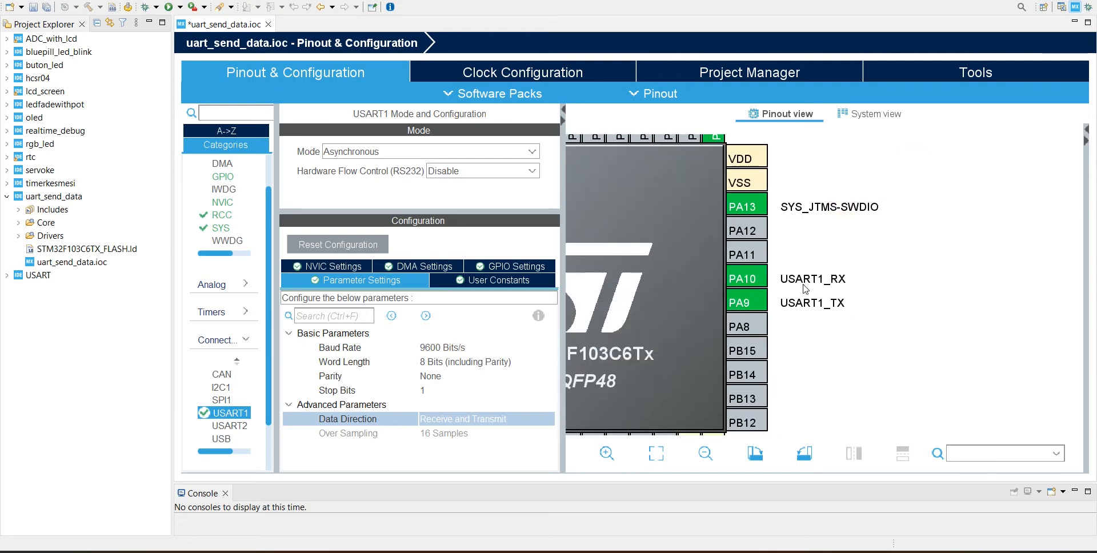
{"action": "scroll", "coordinate": [784, 313], "scroll_direction": "down", "scroll_amount": 1}
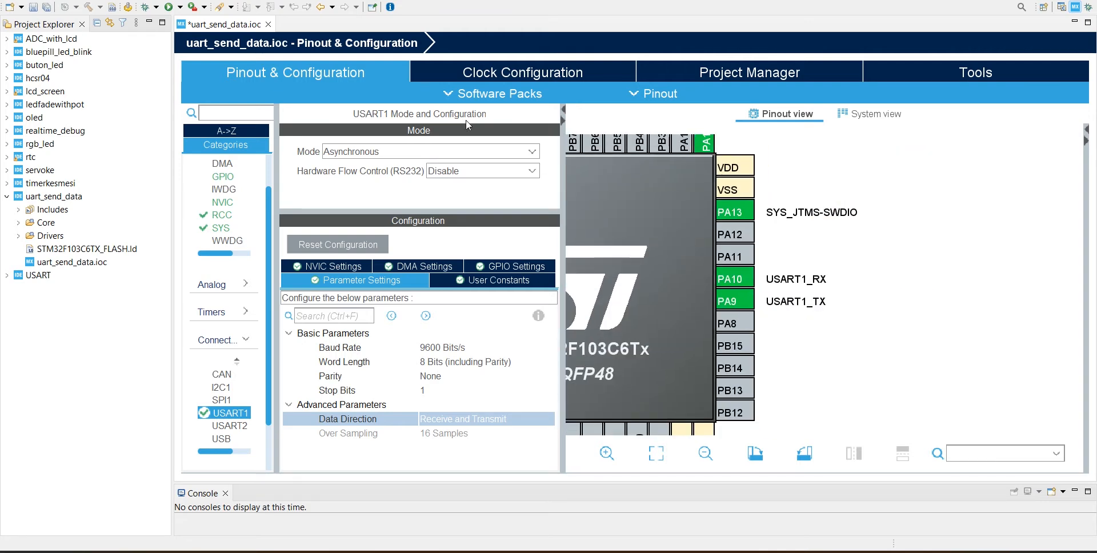
{"action": "scroll", "coordinate": [746, 300], "scroll_direction": "down", "scroll_amount": 1}
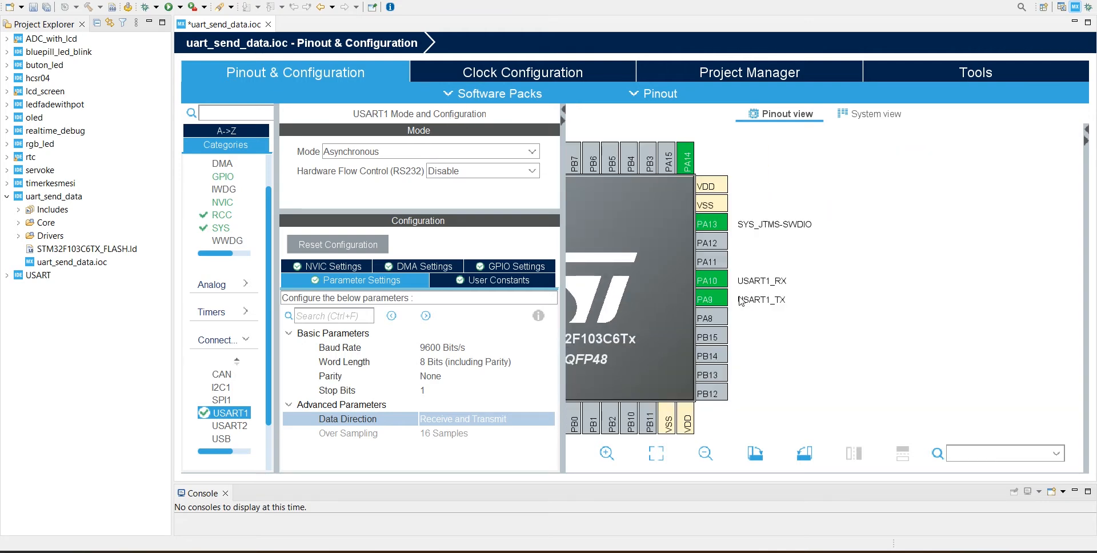
{"action": "scroll", "coordinate": [746, 299], "scroll_direction": "down", "scroll_amount": 2}
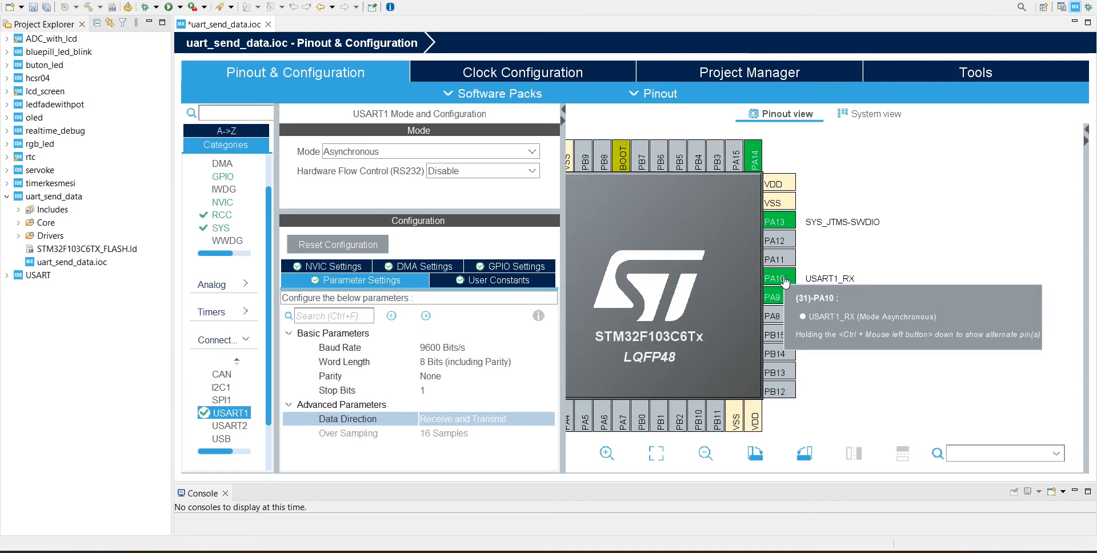
{"action": "left_click", "coordinate": [550, 83]}
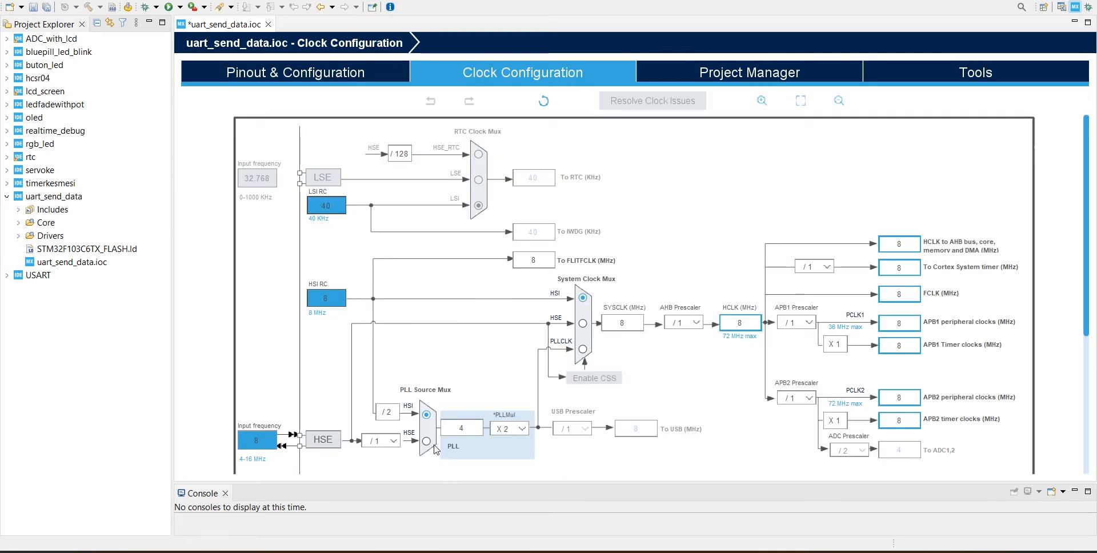
Select HSE in both the PLL Source Mux and the System Clock Mux.
{"action": "left_click", "coordinate": [426, 440]}
{"action": "left_click", "coordinate": [582, 324]}
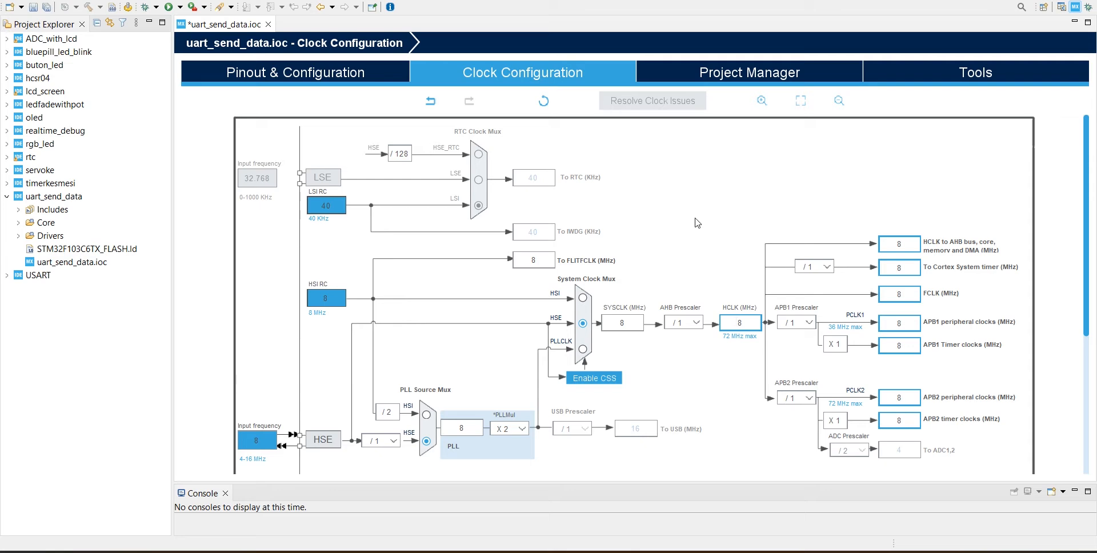
{"action": "scroll", "coordinate": [754, 253], "scroll_direction": "down", "scroll_amount": 2}
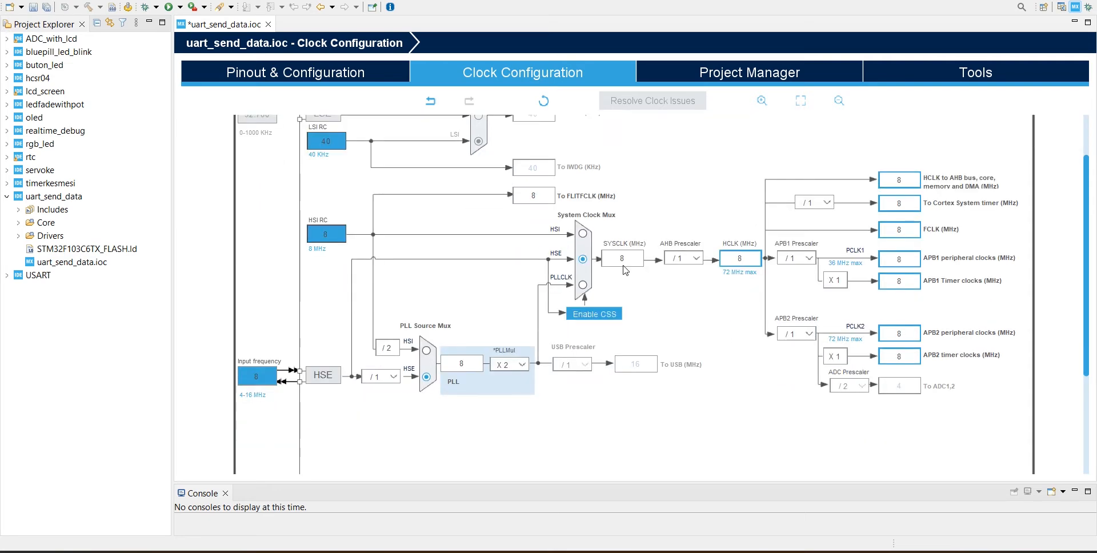
{"action": "scroll", "coordinate": [685, 186], "scroll_direction": "up", "scroll_amount": 2}
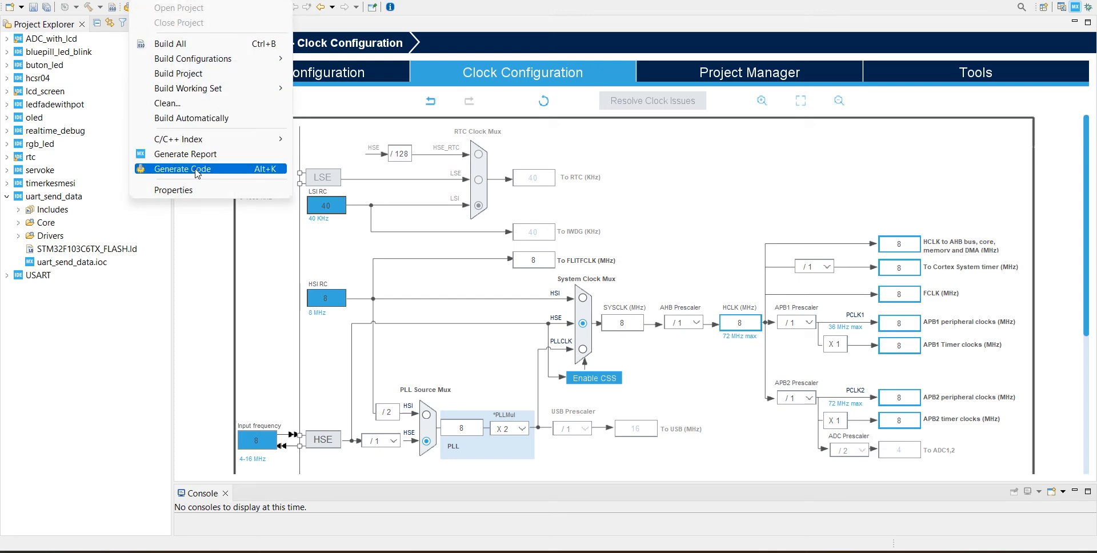
Generate the project code and accept opening the C/C++ perspective.
{"action": "left_click", "coordinate": [182, 169]}
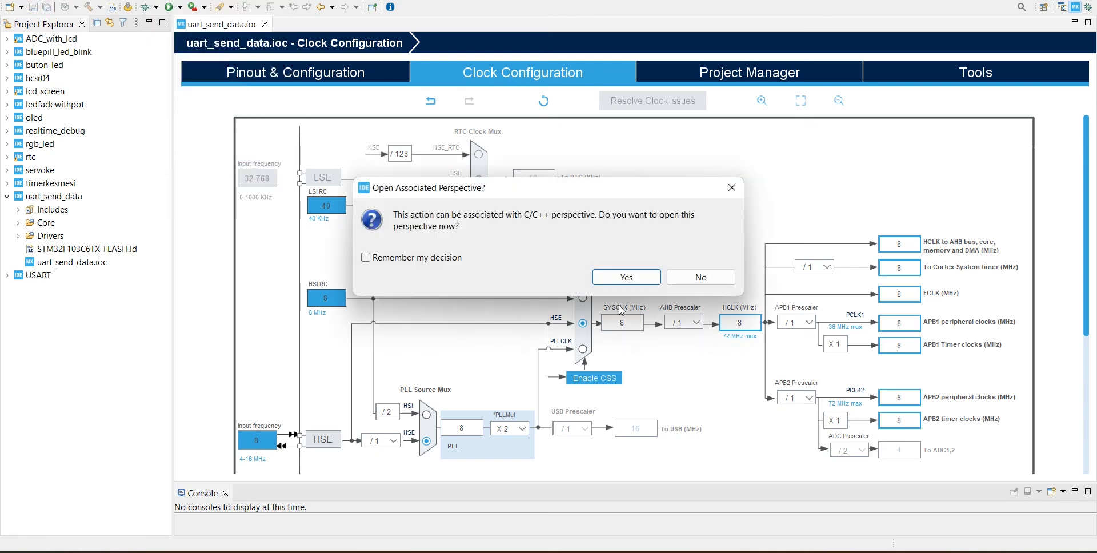
{"action": "left_click", "coordinate": [635, 278]}
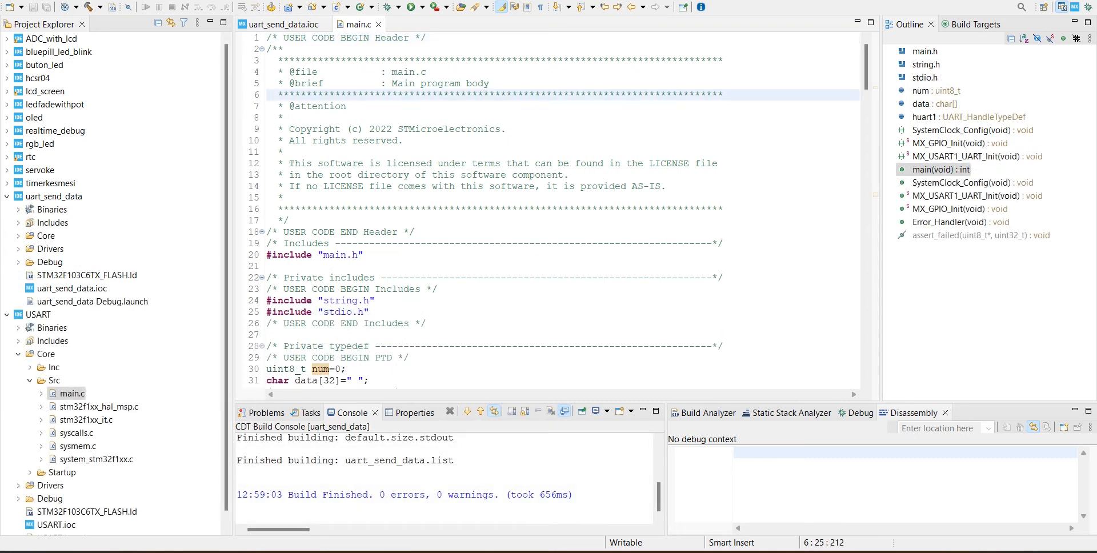
{"action": "scroll", "coordinate": [557, 214], "scroll_direction": "down", "scroll_amount": 1}
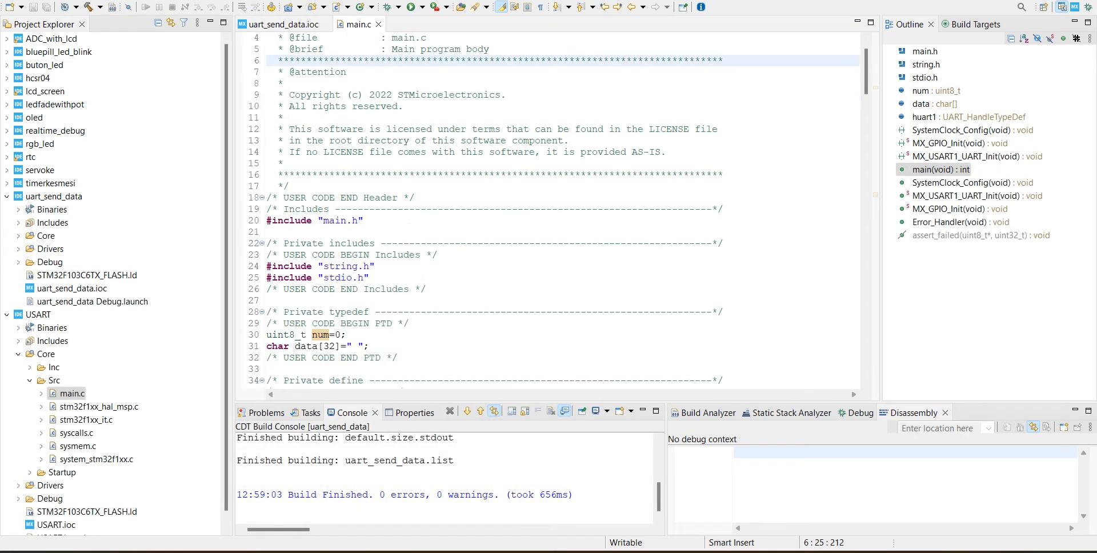
{"action": "scroll", "coordinate": [557, 214], "scroll_direction": "down", "scroll_amount": 1}
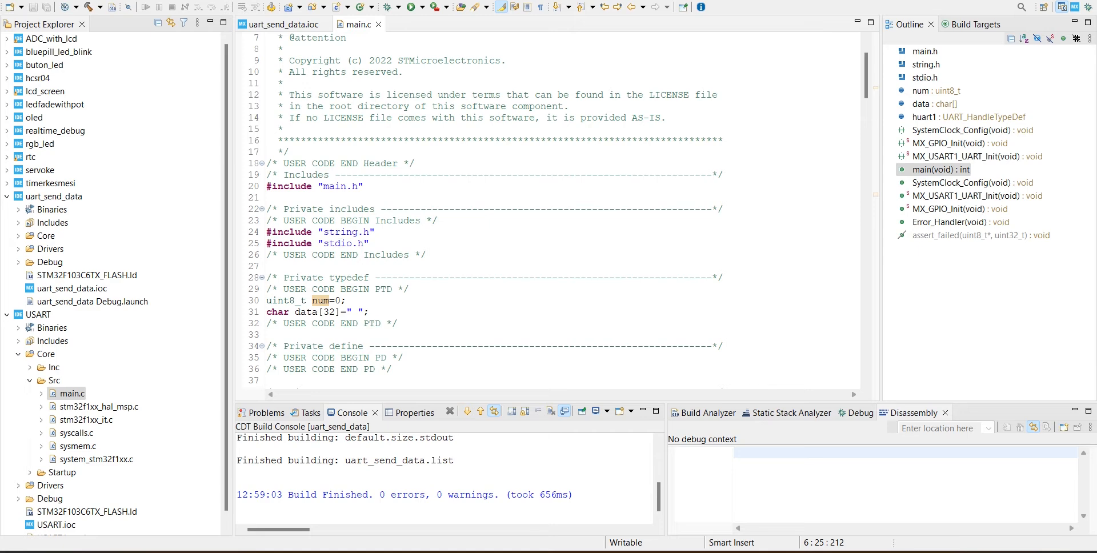
{"action": "scroll", "coordinate": [557, 214], "scroll_direction": "down", "scroll_amount": 3}
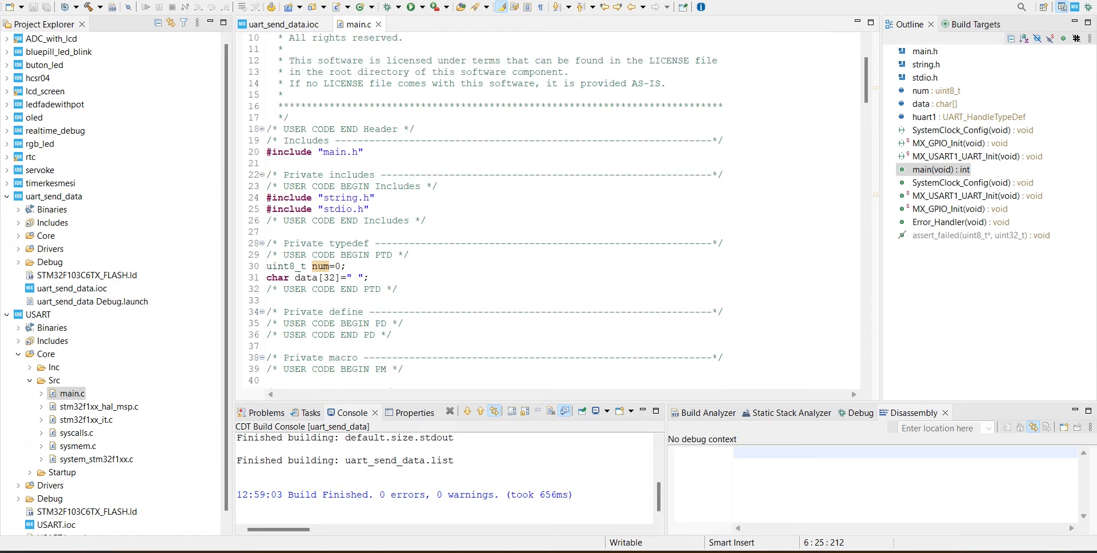
{"action": "double_click", "coordinate": [347, 198]}
{"action": "left_click", "coordinate": [382, 209]}
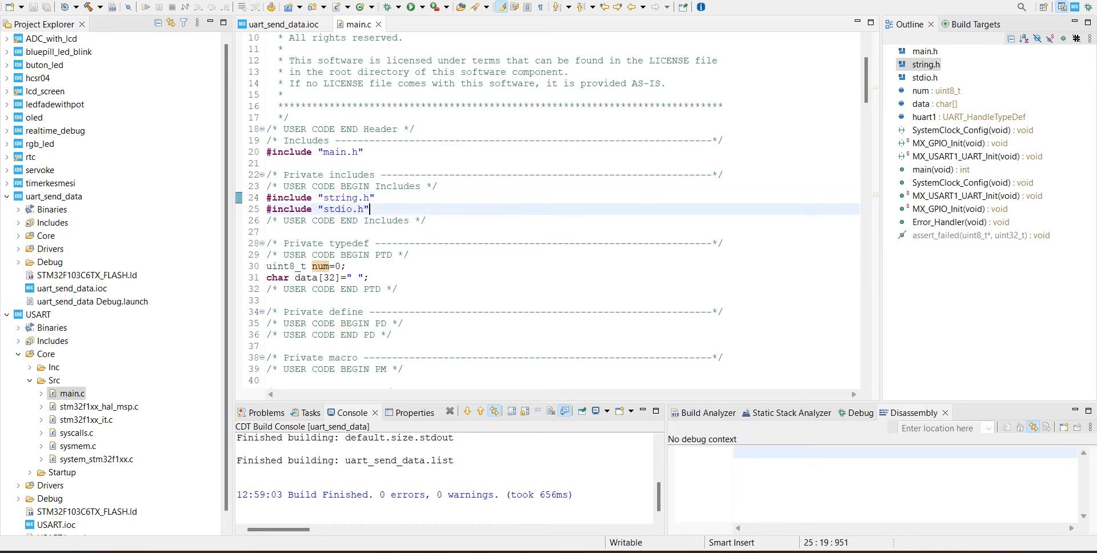
{"action": "scroll", "coordinate": [557, 214], "scroll_direction": "down", "scroll_amount": 3}
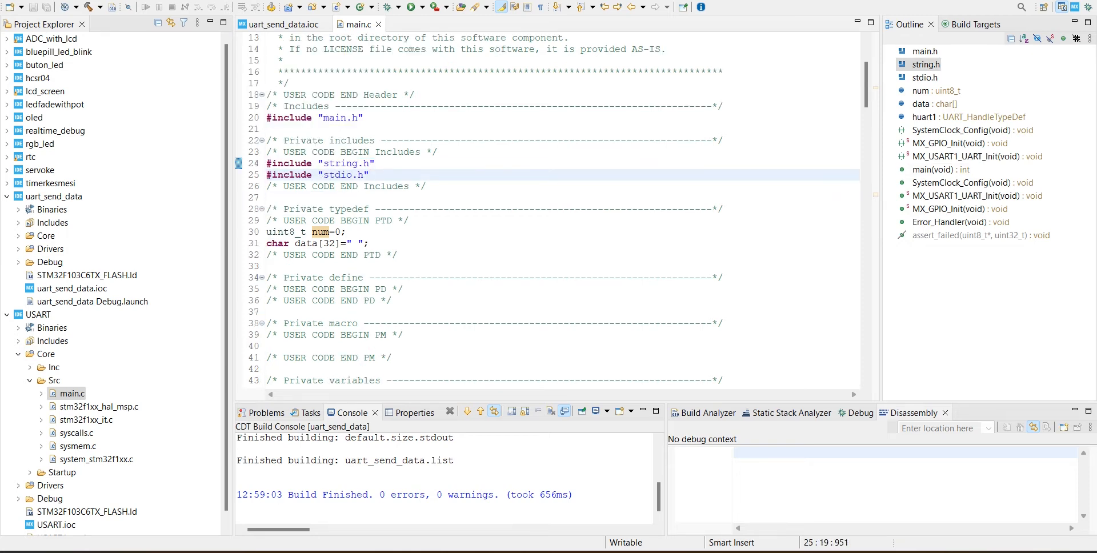
{"action": "scroll", "coordinate": [557, 214], "scroll_direction": "down", "scroll_amount": 3}
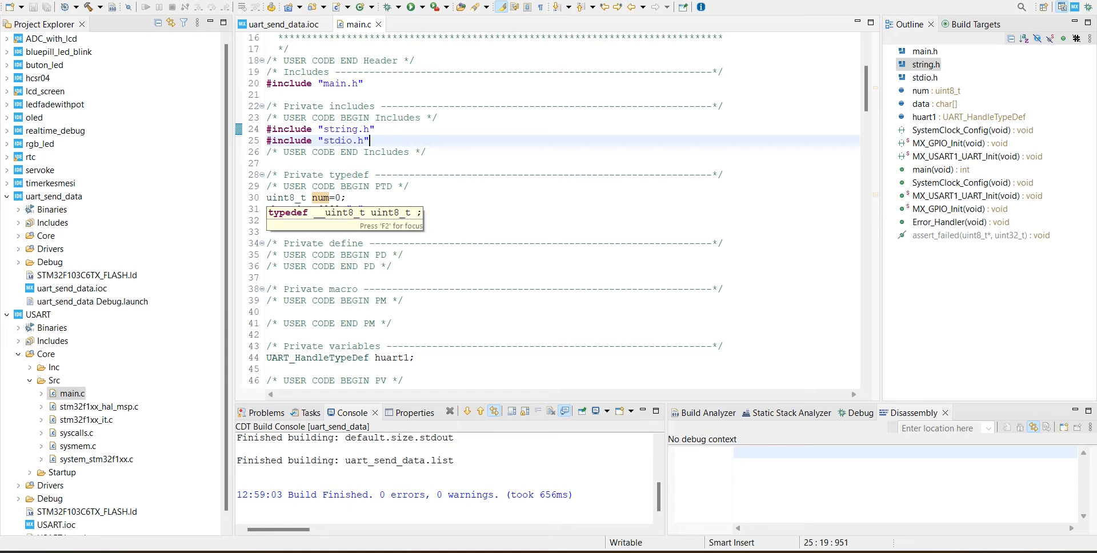
{"action": "left_click", "coordinate": [295, 244]}
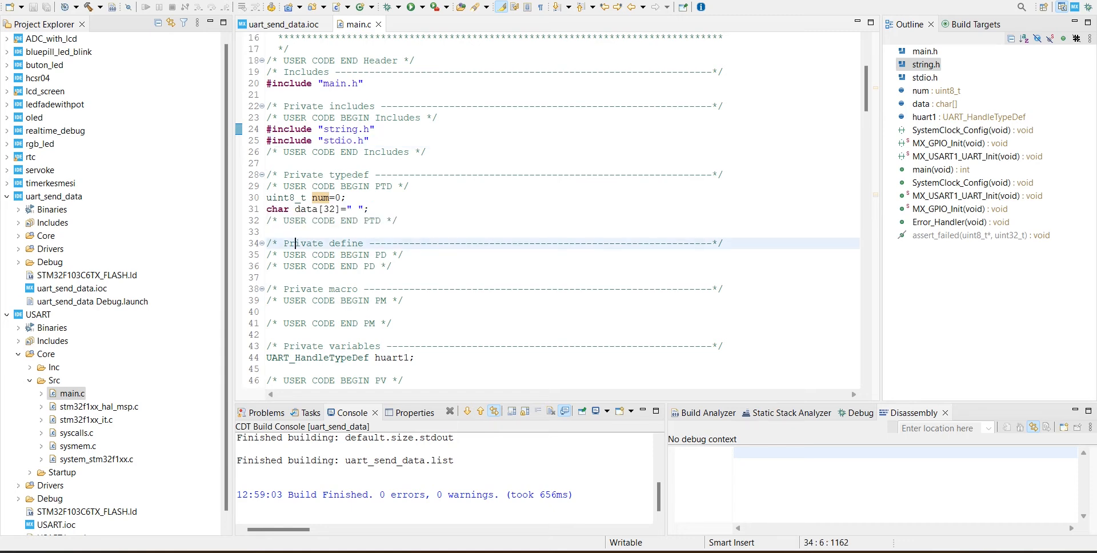
{"action": "left_click_drag", "start_coordinate": [268, 209], "coordinate": [352, 209]}
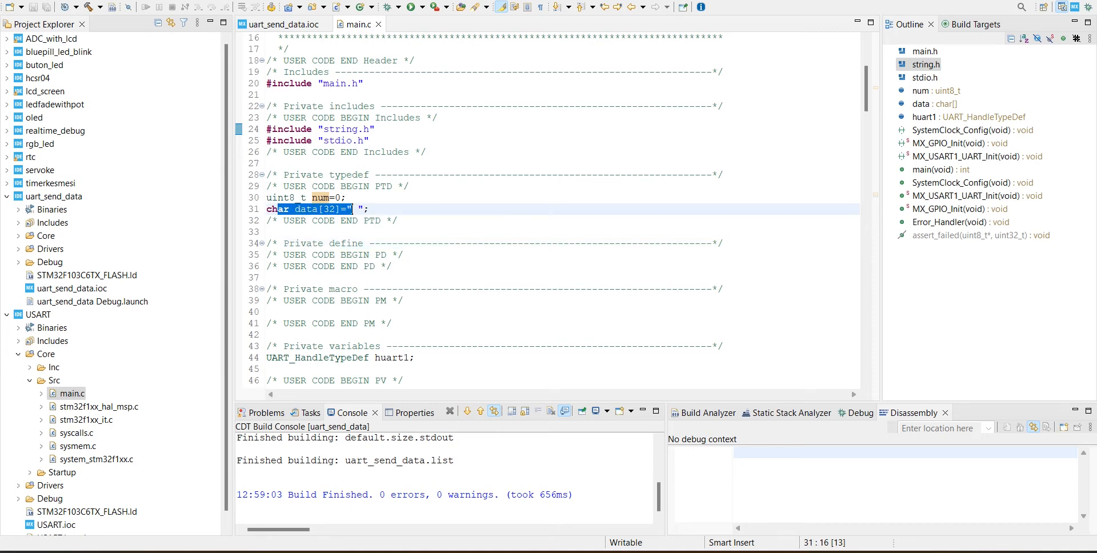
{"action": "scroll", "coordinate": [548, 214], "scroll_direction": "down", "scroll_amount": 5}
{"action": "scroll", "coordinate": [549, 214], "scroll_direction": "down", "scroll_amount": 4}
{"action": "scroll", "coordinate": [549, 214], "scroll_direction": "down", "scroll_amount": 4}
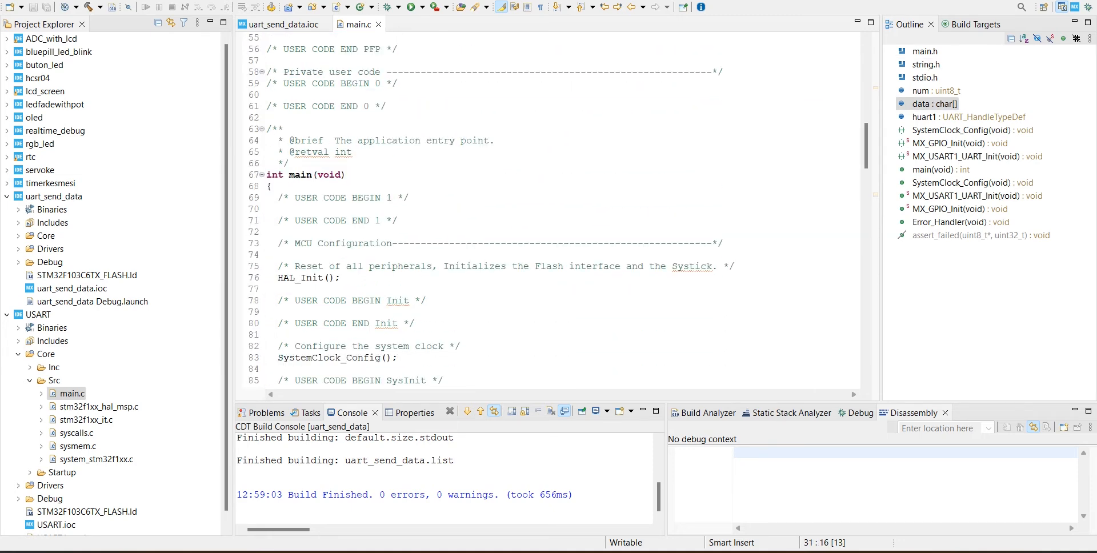
{"action": "scroll", "coordinate": [549, 214], "scroll_direction": "down", "scroll_amount": 2}
{"action": "scroll", "coordinate": [549, 214], "scroll_direction": "down", "scroll_amount": 2}
{"action": "scroll", "coordinate": [548, 214], "scroll_direction": "down", "scroll_amount": 3}
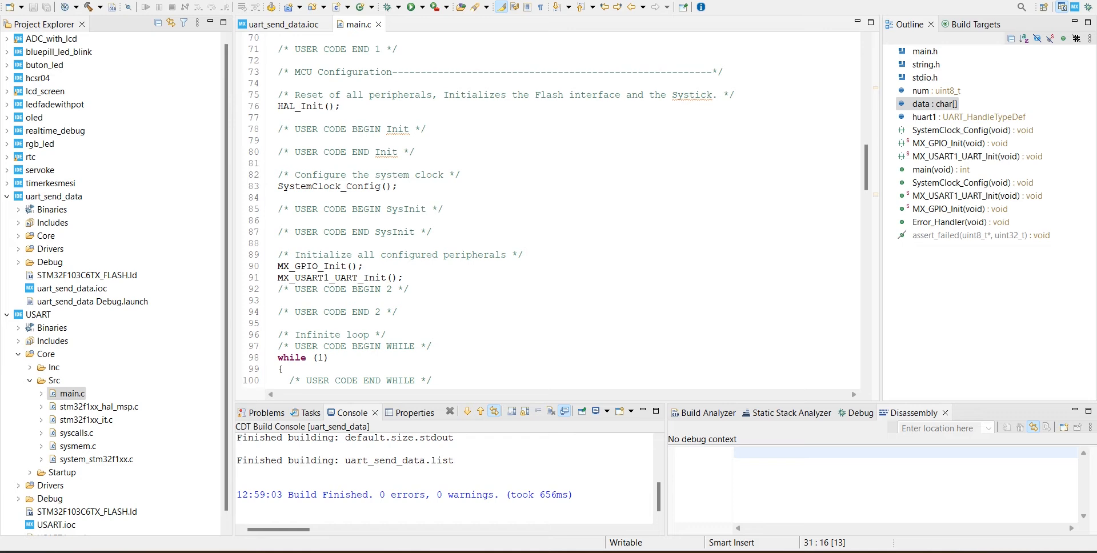
{"action": "left_click_drag", "start_coordinate": [403, 277], "coordinate": [278, 277]}
{"action": "scroll", "coordinate": [549, 214], "scroll_direction": "down", "scroll_amount": 1}
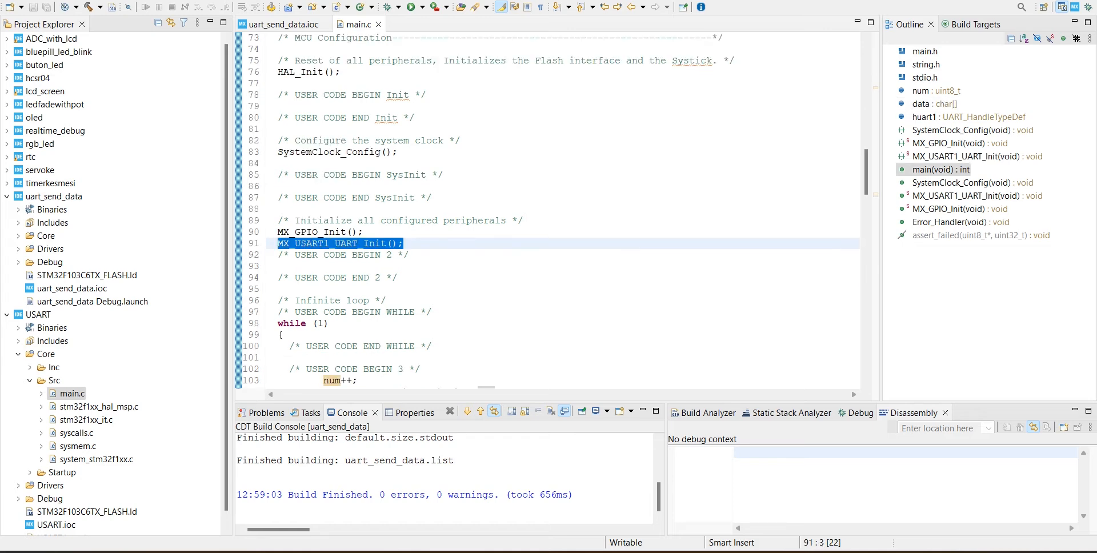
{"action": "scroll", "coordinate": [549, 214], "scroll_direction": "down", "scroll_amount": 1}
Highlight the num counter in the num++ line of the main loop.
{"action": "left_click", "coordinate": [404, 209]}
{"action": "scroll", "coordinate": [549, 214], "scroll_direction": "down", "scroll_amount": 2}
{"action": "scroll", "coordinate": [549, 214], "scroll_direction": "down", "scroll_amount": 1}
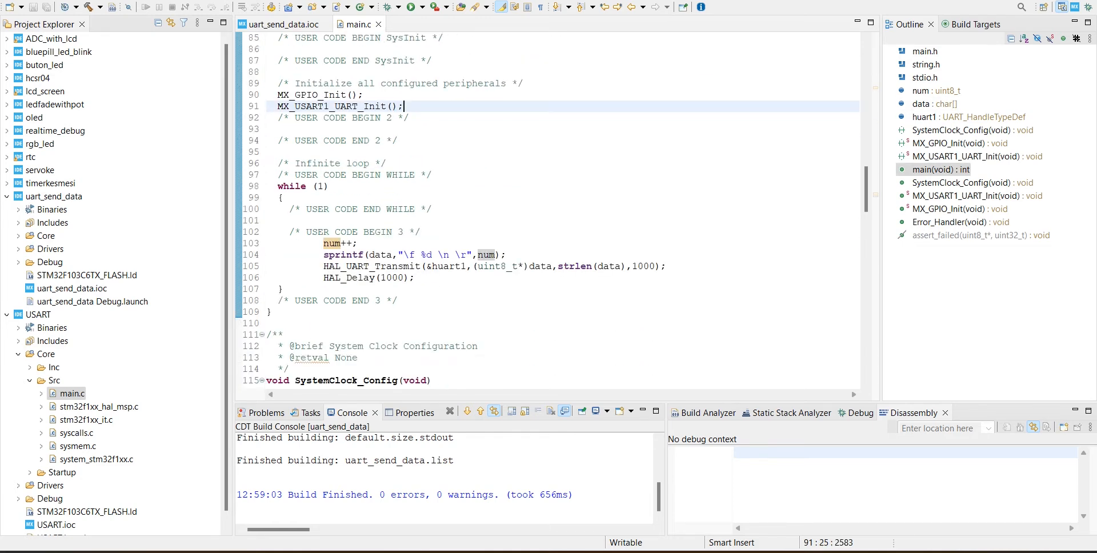
{"action": "scroll", "coordinate": [549, 214], "scroll_direction": "down", "scroll_amount": 1}
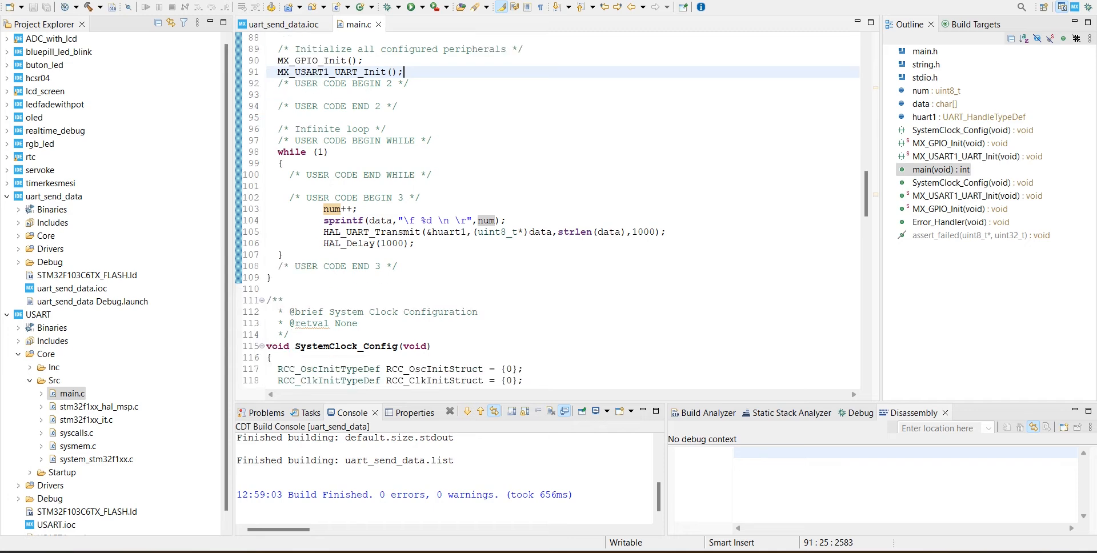
{"action": "scroll", "coordinate": [548, 214], "scroll_direction": "up", "scroll_amount": 1}
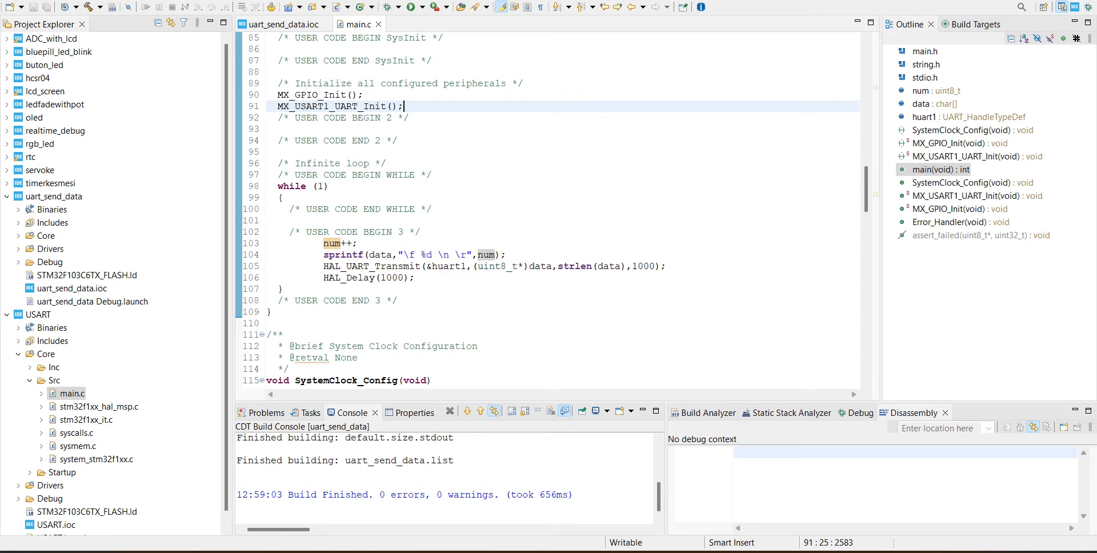
{"action": "left_click", "coordinate": [343, 243]}
{"action": "left_click_drag", "start_coordinate": [353, 243], "coordinate": [336, 244]}
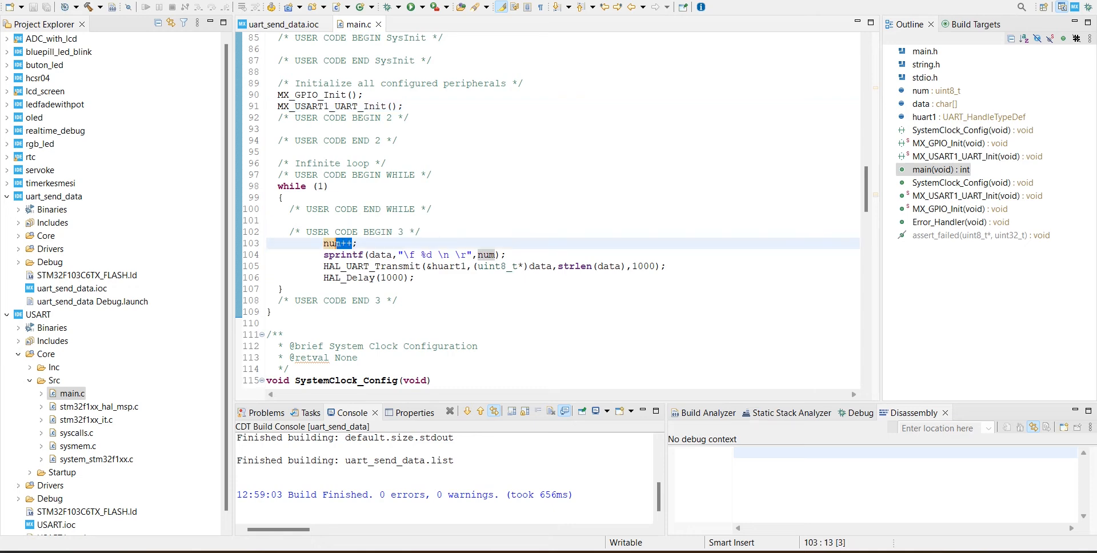
{"action": "left_click", "coordinate": [348, 243]}
Walk through the sprintf call that formats num into the data buffer.
{"action": "left_click", "coordinate": [368, 254]}
{"action": "left_click_drag", "start_coordinate": [399, 254], "coordinate": [336, 254]}
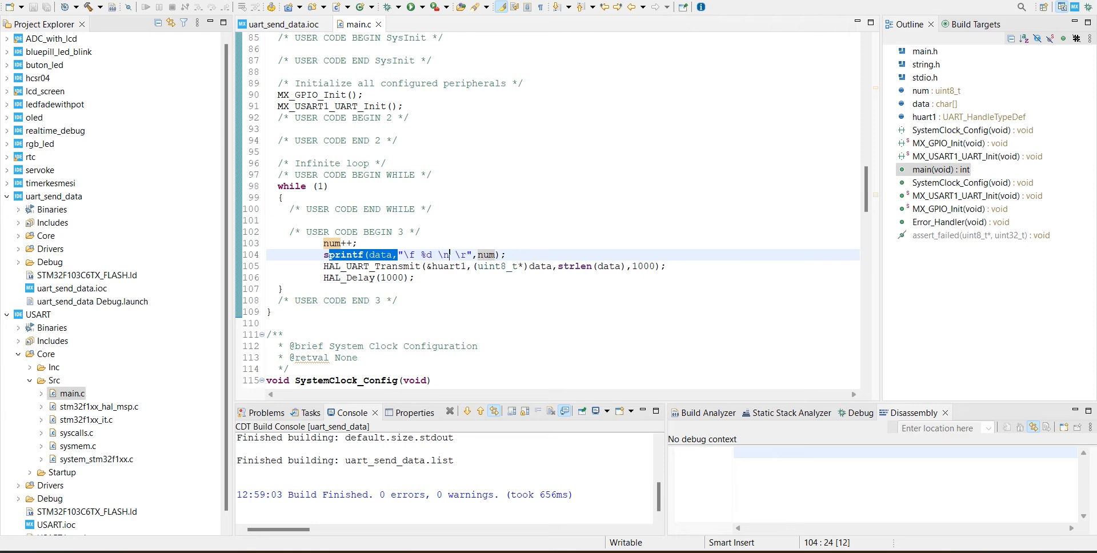
{"action": "left_click", "coordinate": [485, 255]}
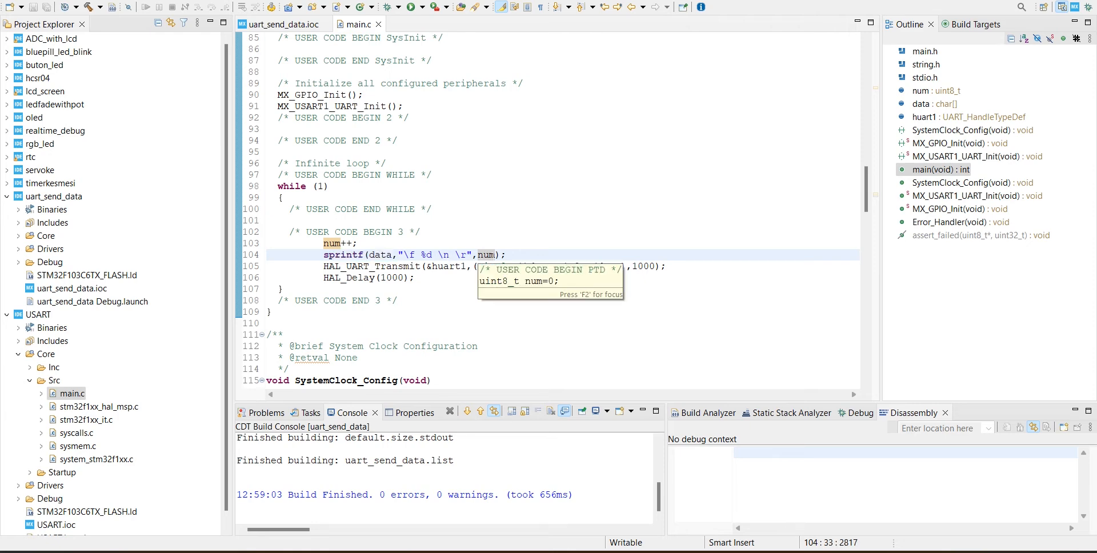
{"action": "left_click", "coordinate": [449, 254]}
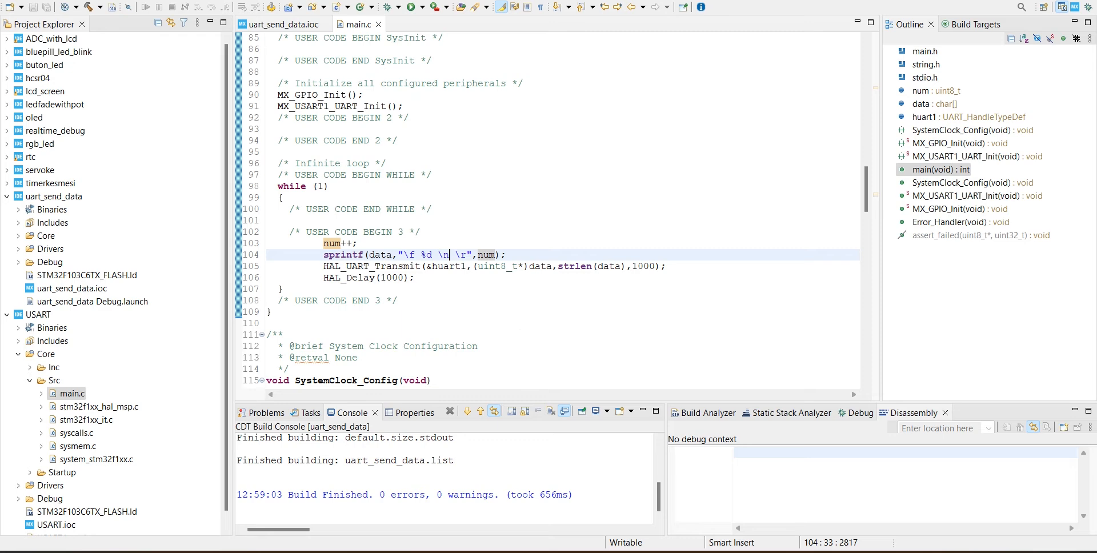
{"action": "left_click_drag", "start_coordinate": [507, 255], "coordinate": [317, 254]}
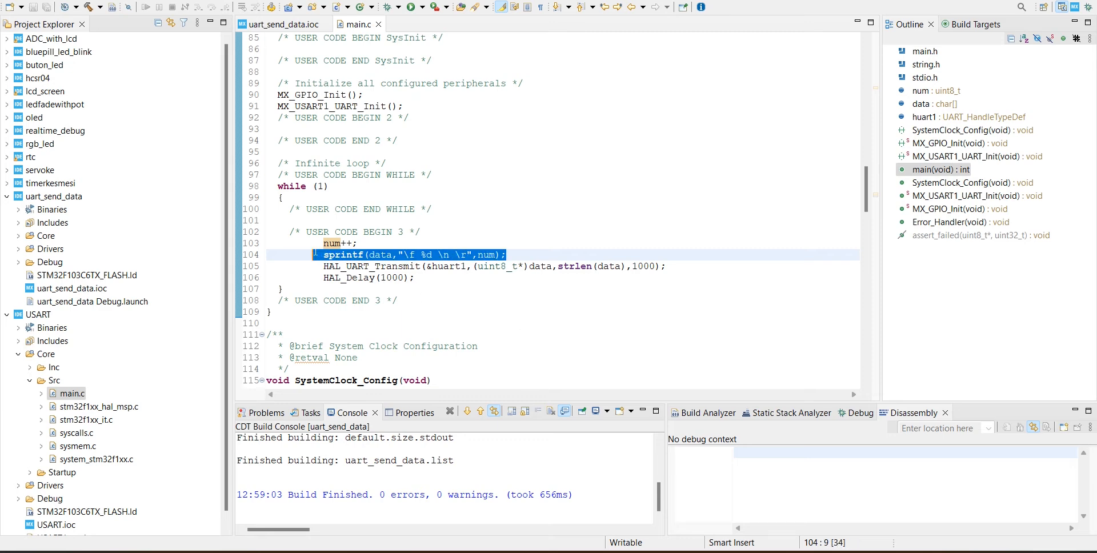
{"action": "left_click", "coordinate": [358, 244]}
{"action": "left_click", "coordinate": [471, 254]}
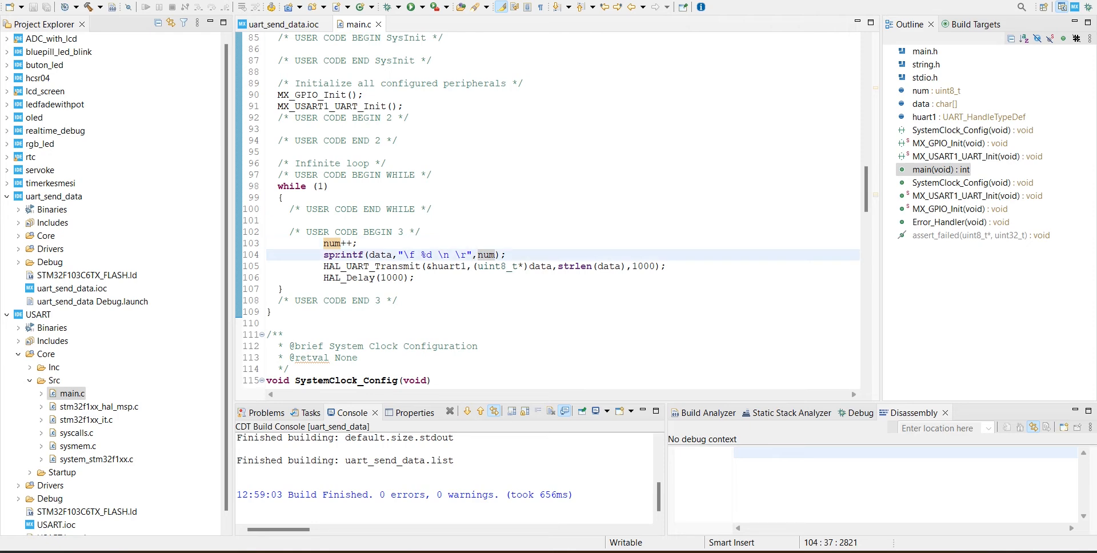
Jump from the HAL_UART_Transmit call to its definition in stm32f1xx_hal_uart.c.
{"action": "left_click_drag", "start_coordinate": [323, 266], "coordinate": [422, 266]}
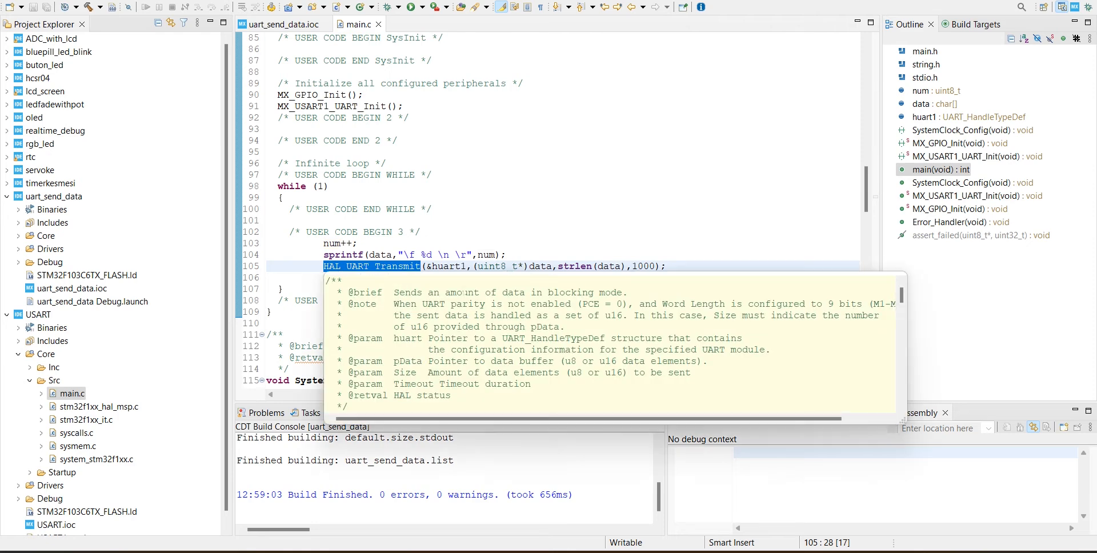
{"action": "left_click", "coordinate": [358, 244]}
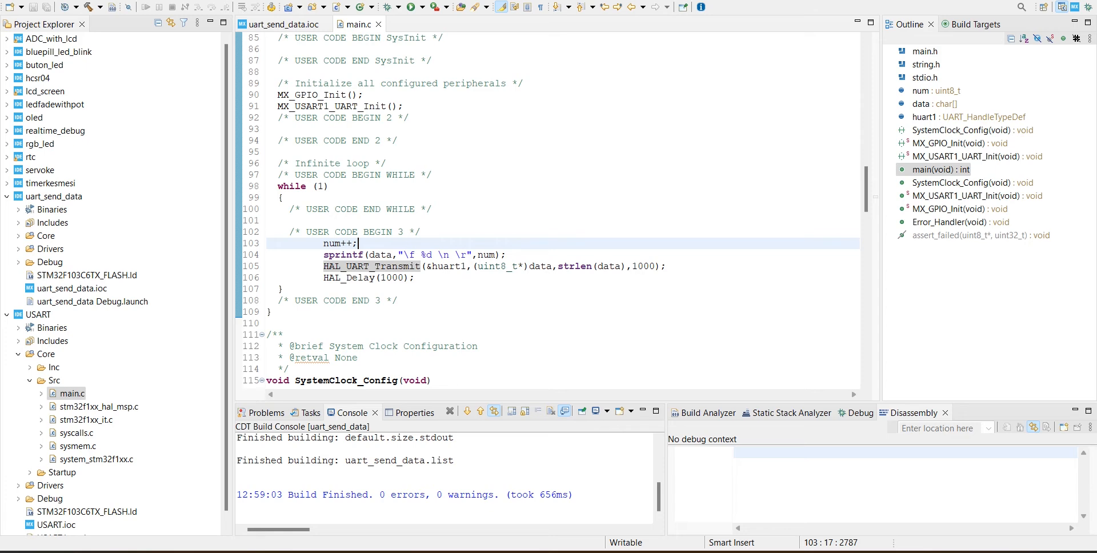
{"action": "left_click", "coordinate": [377, 268], "text": "ctrl"}
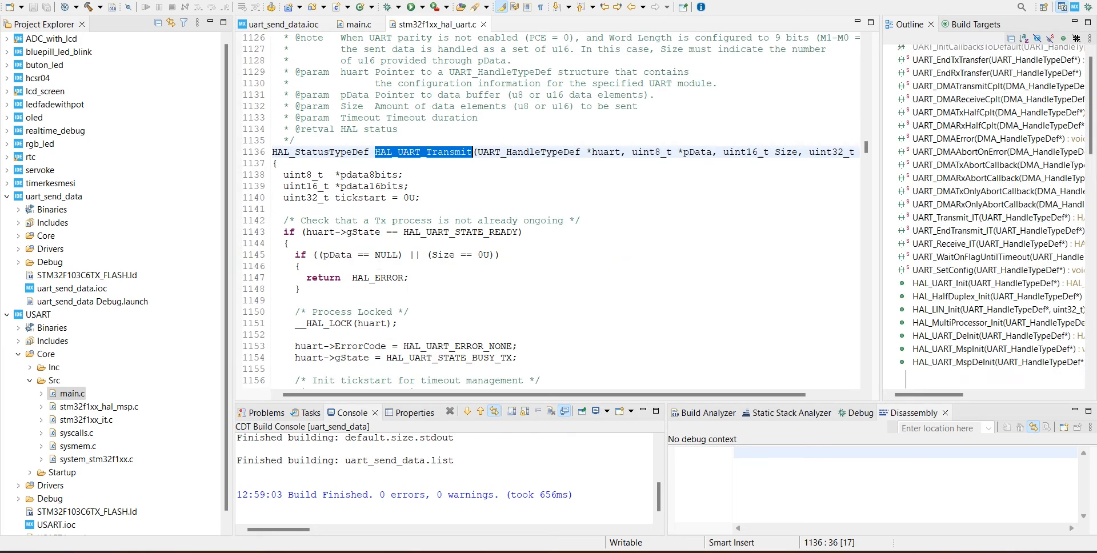
{"action": "scroll", "coordinate": [548, 215], "scroll_direction": "up", "scroll_amount": 1}
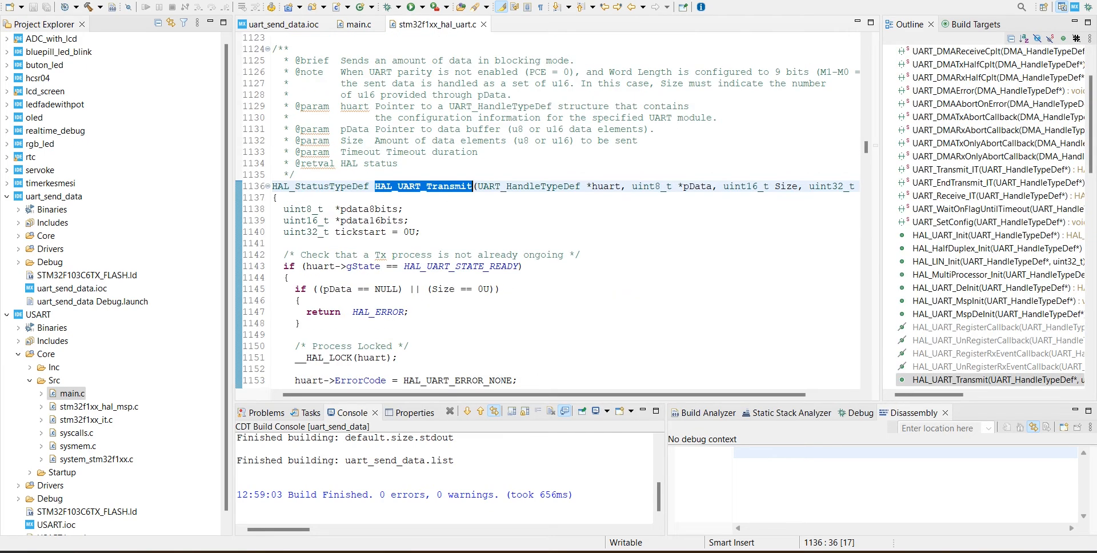
Highlight the UART_HandleTypeDef *huart parameter of HAL_UART_Transmit.
{"action": "left_click", "coordinate": [288, 277]}
{"action": "left_click_drag", "start_coordinate": [474, 186], "coordinate": [626, 185]}
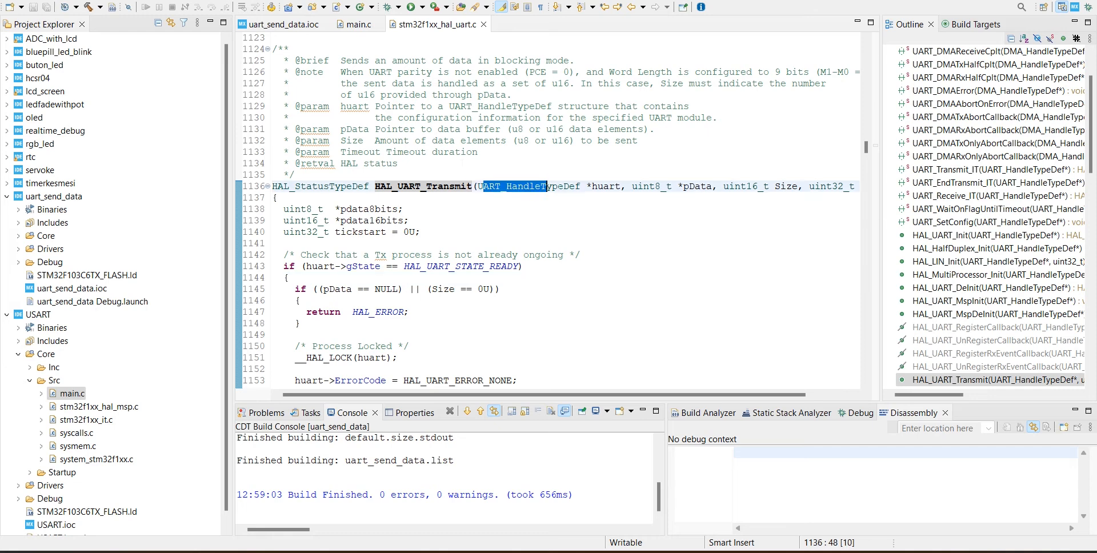
{"action": "left_click", "coordinate": [404, 209]}
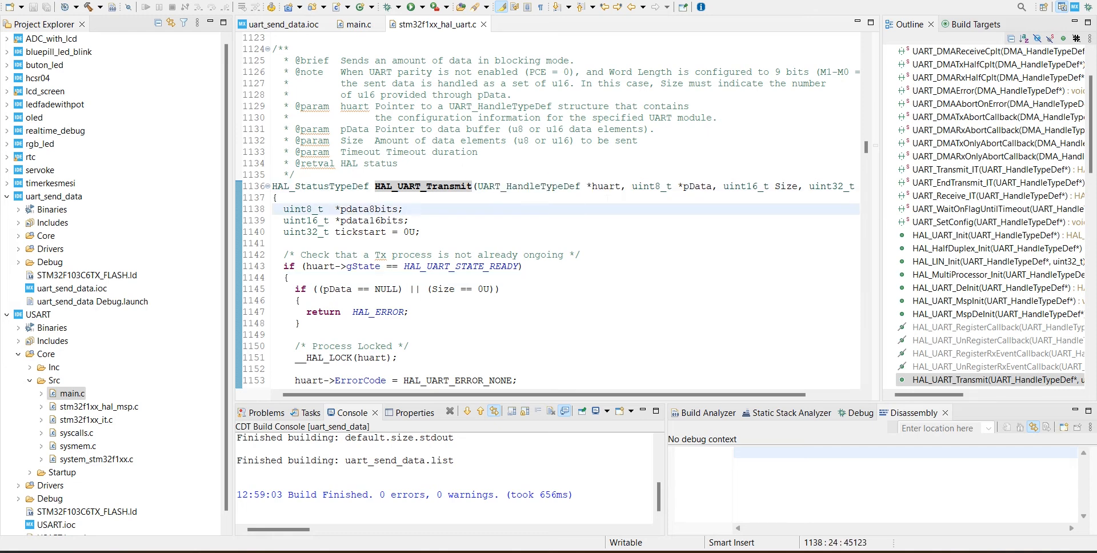
{"action": "left_click_drag", "start_coordinate": [582, 185], "coordinate": [615, 186]}
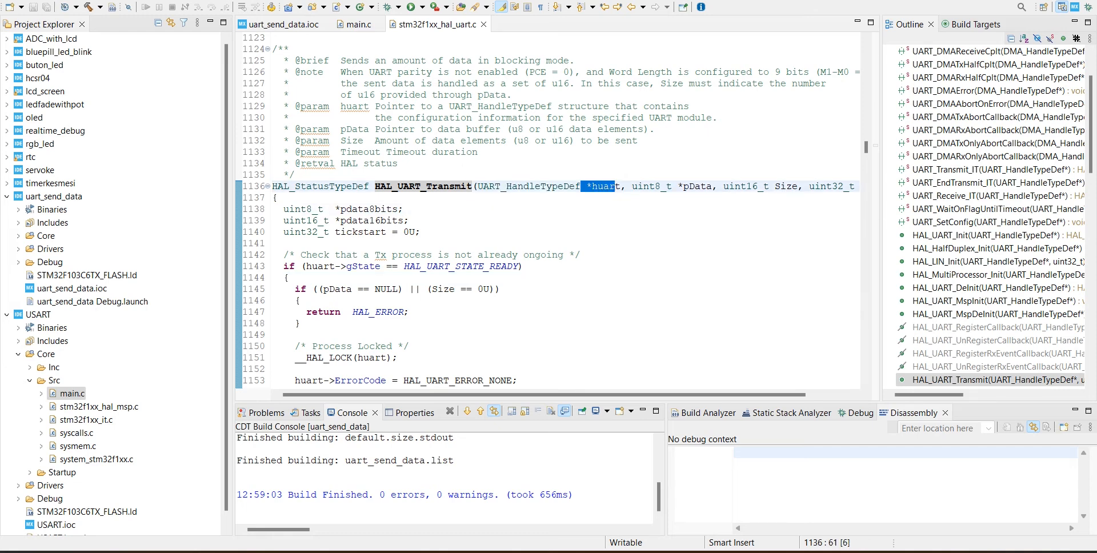
Switch back to the main.c editor.
{"action": "left_click", "coordinate": [625, 186]}
{"action": "left_click", "coordinate": [359, 24]}
{"action": "left_click", "coordinate": [378, 301]}
{"action": "scroll", "coordinate": [548, 214], "scroll_direction": "up", "scroll_amount": 5}
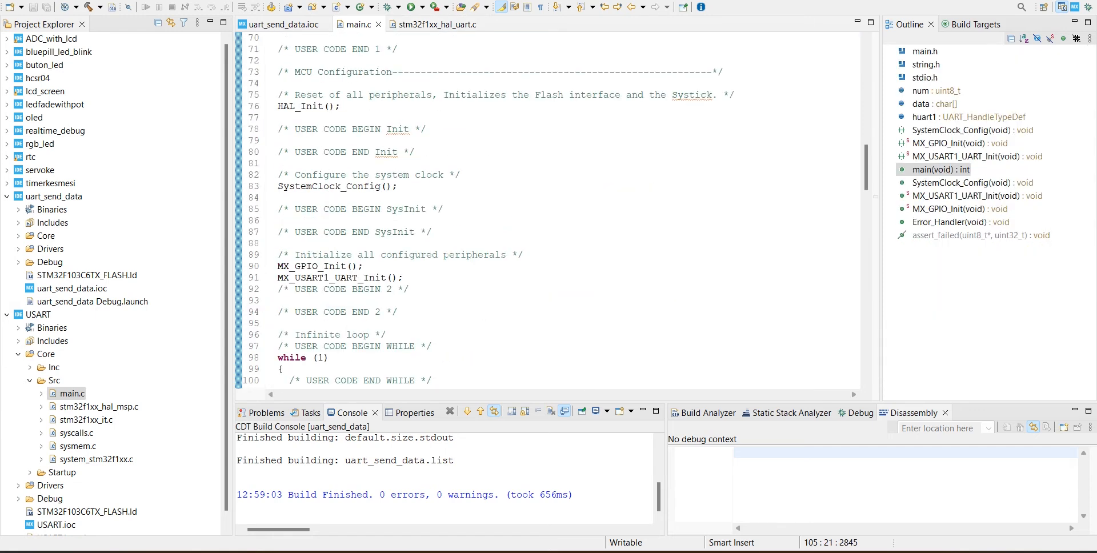
{"action": "scroll", "coordinate": [548, 215], "scroll_direction": "up", "scroll_amount": 4}
{"action": "scroll", "coordinate": [548, 214], "scroll_direction": "up", "scroll_amount": 4}
{"action": "scroll", "coordinate": [549, 214], "scroll_direction": "up", "scroll_amount": 3}
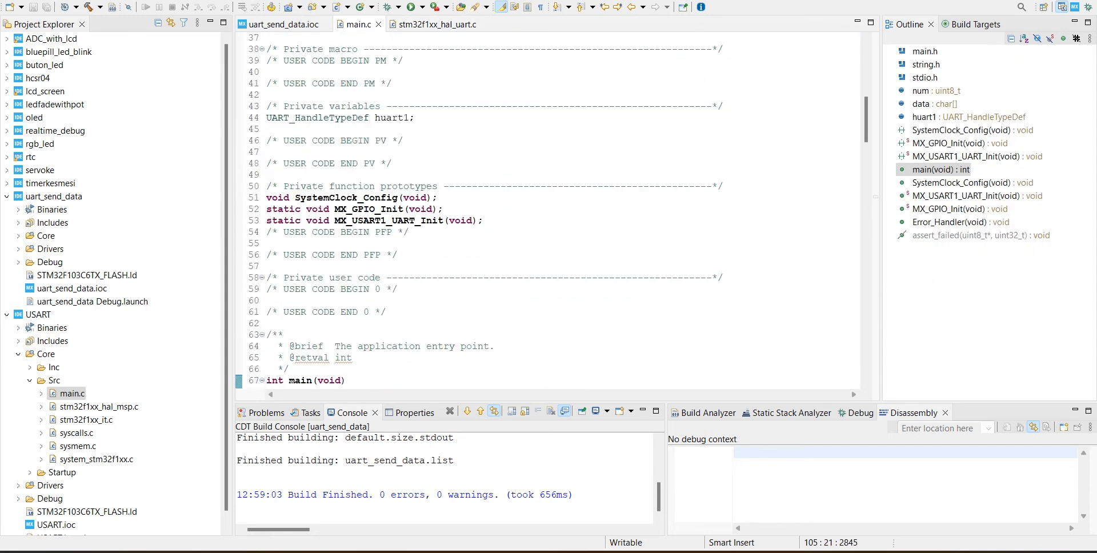
Examine the huart1 declaration and the (uint8_t*) data cast, then return to the HAL_UART_Transmit definition.
{"action": "left_click_drag", "start_coordinate": [370, 117], "coordinate": [415, 117]}
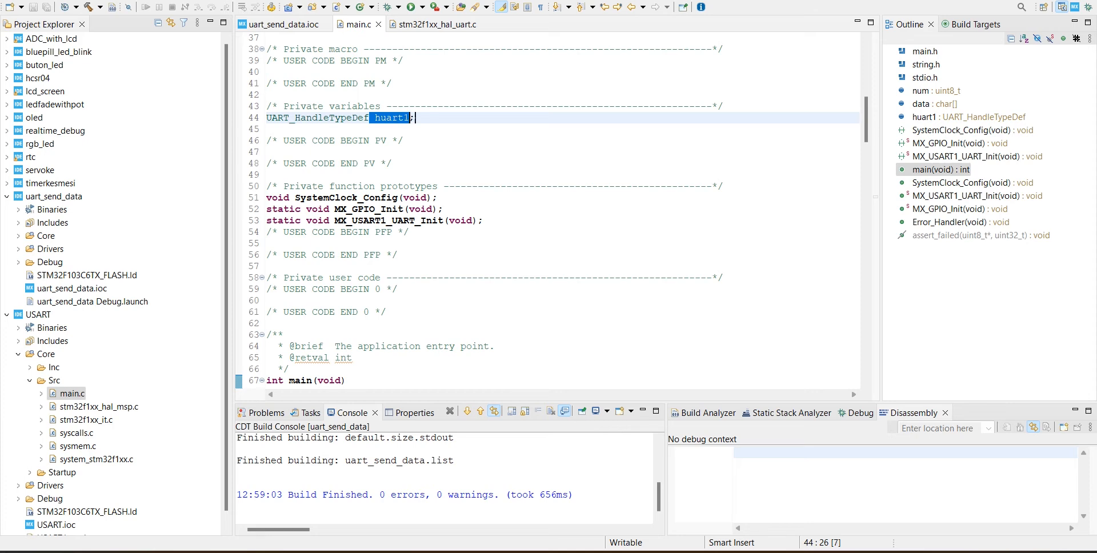
{"action": "scroll", "coordinate": [548, 214], "scroll_direction": "down", "scroll_amount": 5}
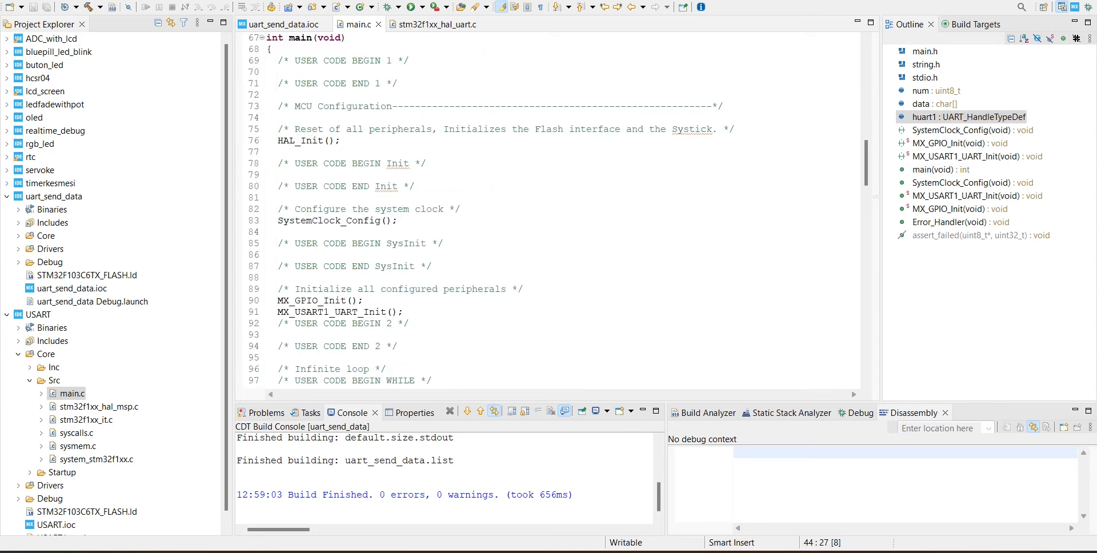
{"action": "scroll", "coordinate": [548, 215], "scroll_direction": "down", "scroll_amount": 4}
{"action": "scroll", "coordinate": [548, 214], "scroll_direction": "down", "scroll_amount": 3}
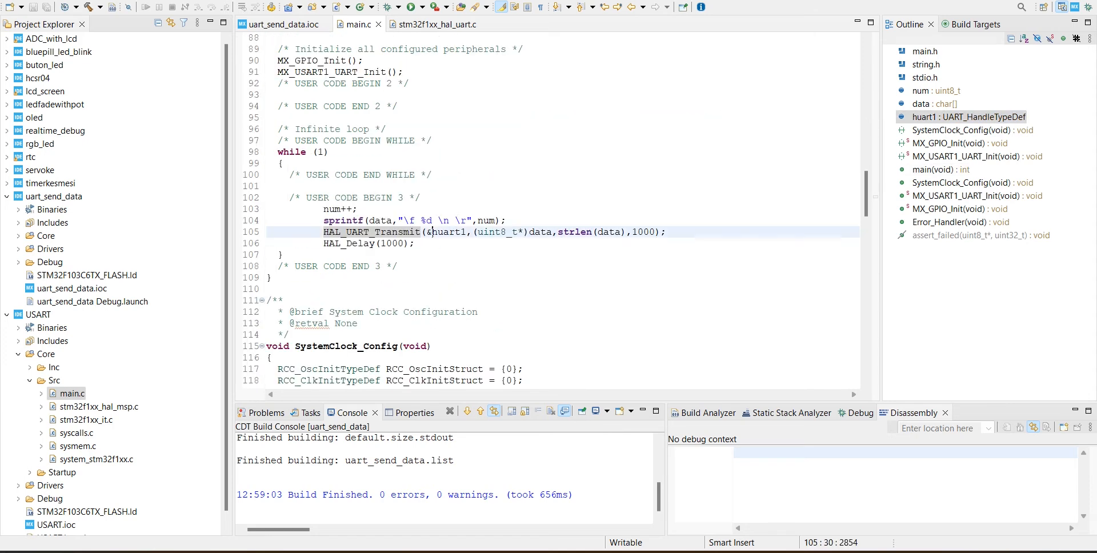
{"action": "left_click_drag", "start_coordinate": [426, 232], "coordinate": [468, 232]}
{"action": "left_click", "coordinate": [285, 254]}
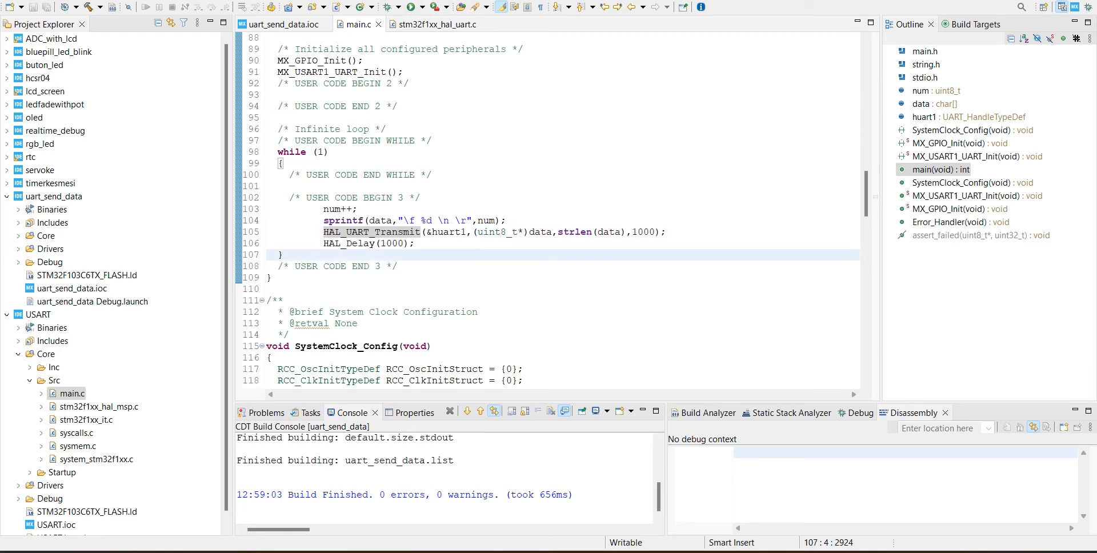
{"action": "left_click_drag", "start_coordinate": [483, 231], "coordinate": [542, 232]}
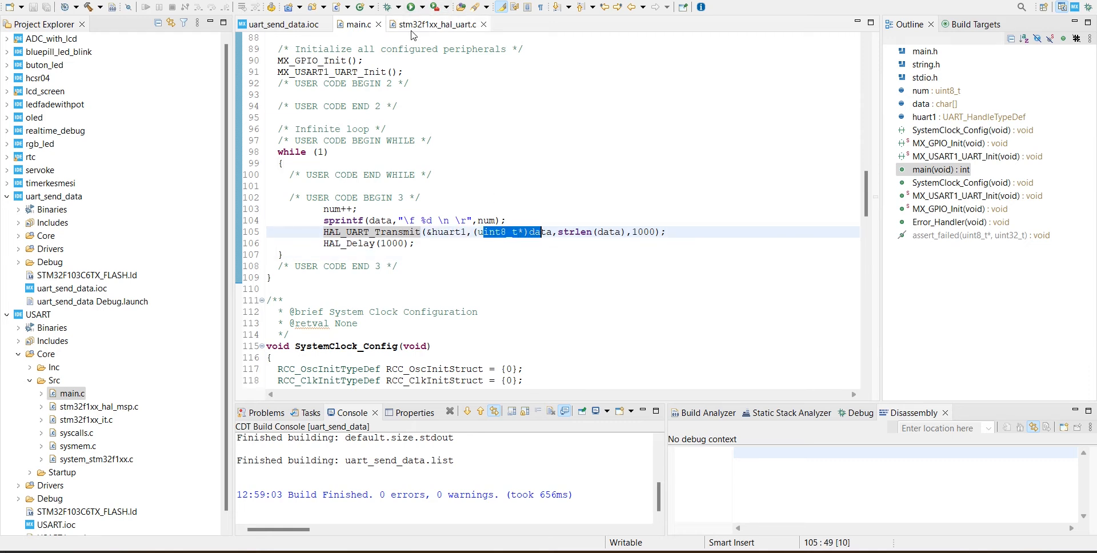
{"action": "left_click", "coordinate": [436, 24]}
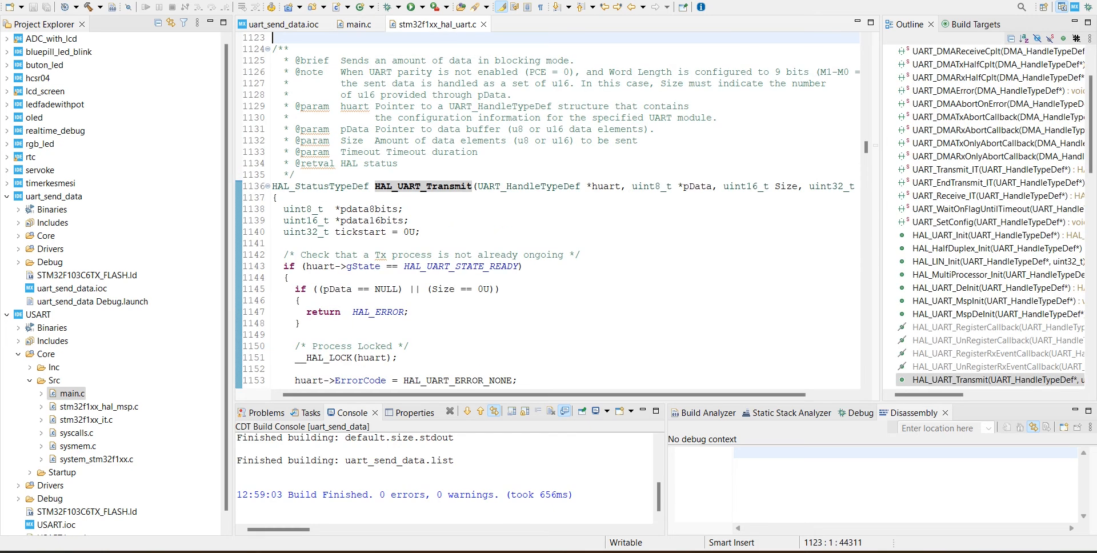
Match the uint8_t data-pointer parameter against the data buffer argument in main.c.
{"action": "left_click_drag", "start_coordinate": [628, 185], "coordinate": [677, 186]}
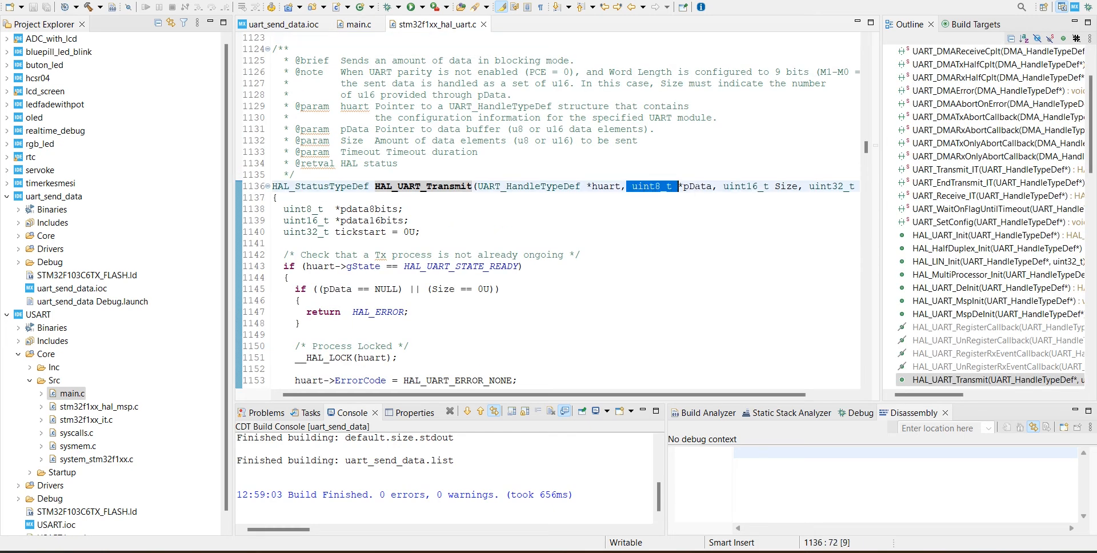
{"action": "left_click", "coordinate": [358, 24]}
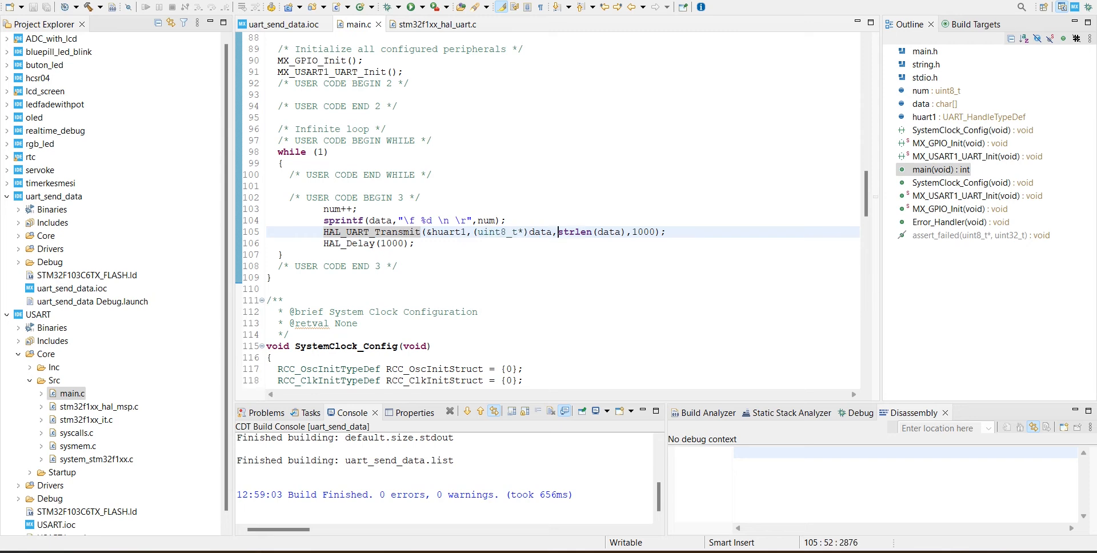
{"action": "double_click", "coordinate": [540, 231]}
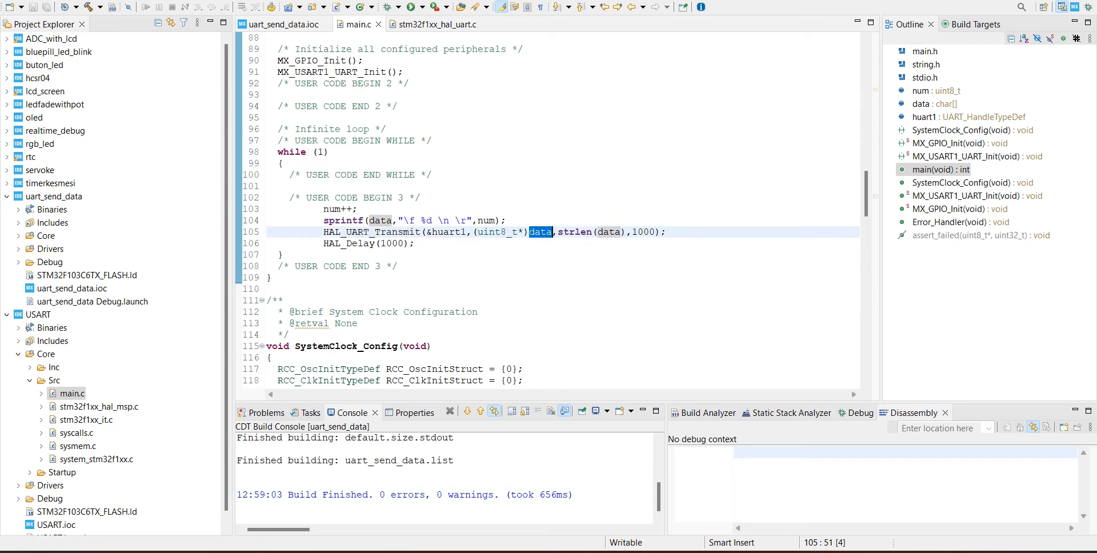
{"action": "double_click", "coordinate": [380, 220]}
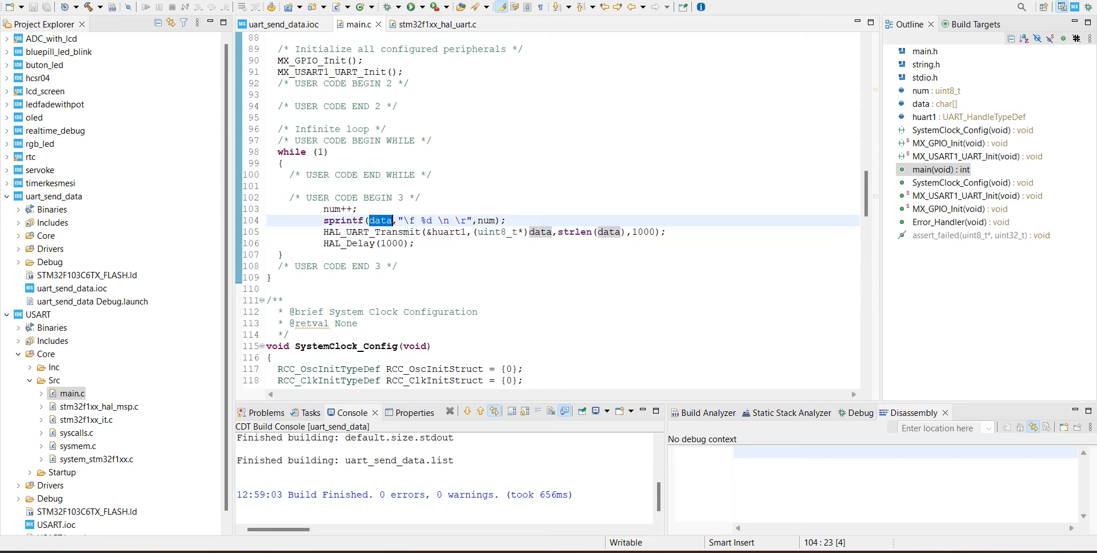
{"action": "double_click", "coordinate": [541, 232]}
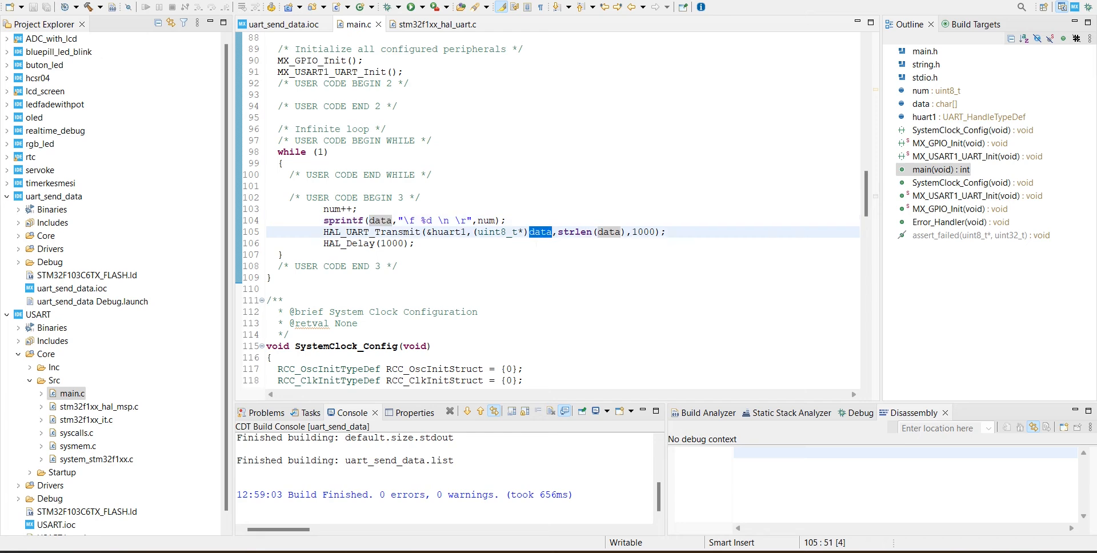
{"action": "left_click", "coordinate": [433, 24]}
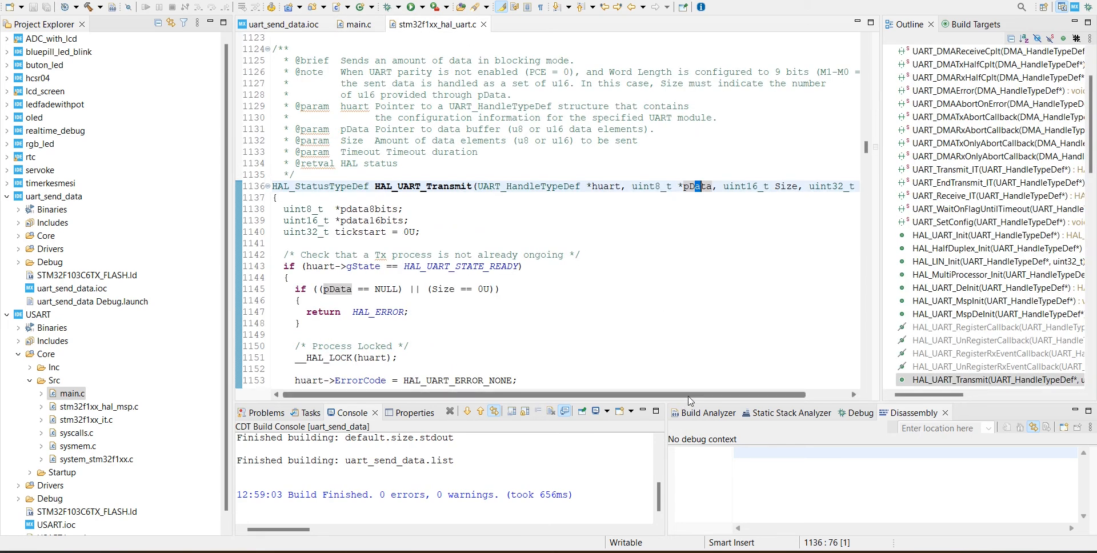
{"action": "left_click_drag", "start_coordinate": [686, 395], "coordinate": [741, 395]}
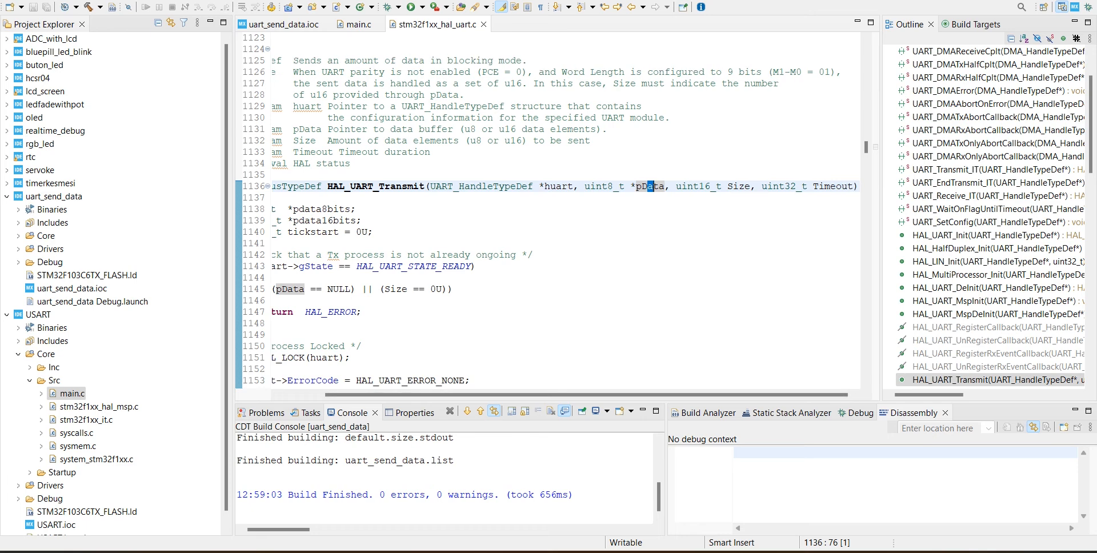
Match the strlen(data) length argument against the Size parameter of the definition.
{"action": "left_click", "coordinate": [359, 24]}
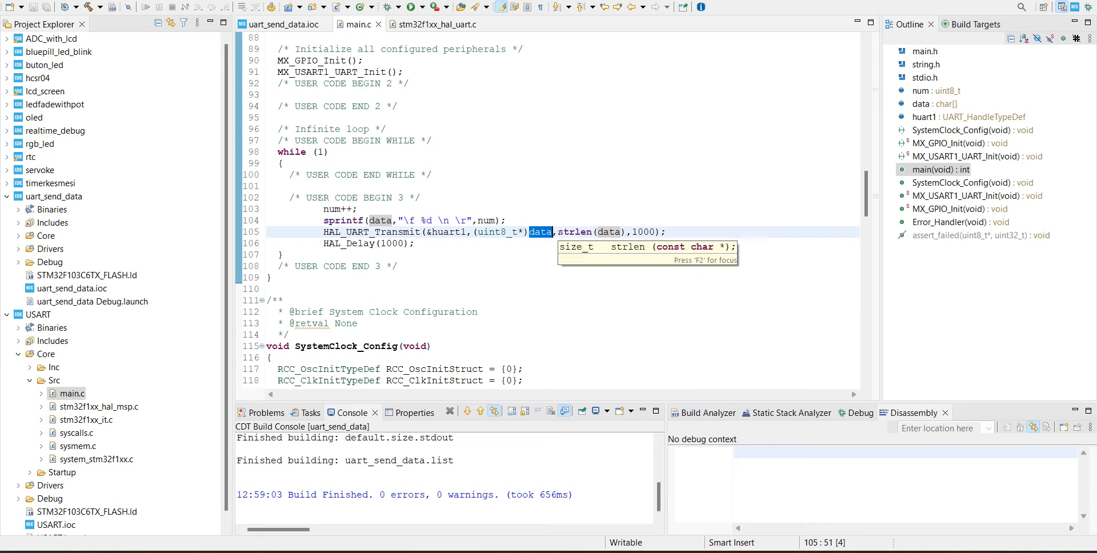
{"action": "left_click_drag", "start_coordinate": [557, 231], "coordinate": [592, 231]}
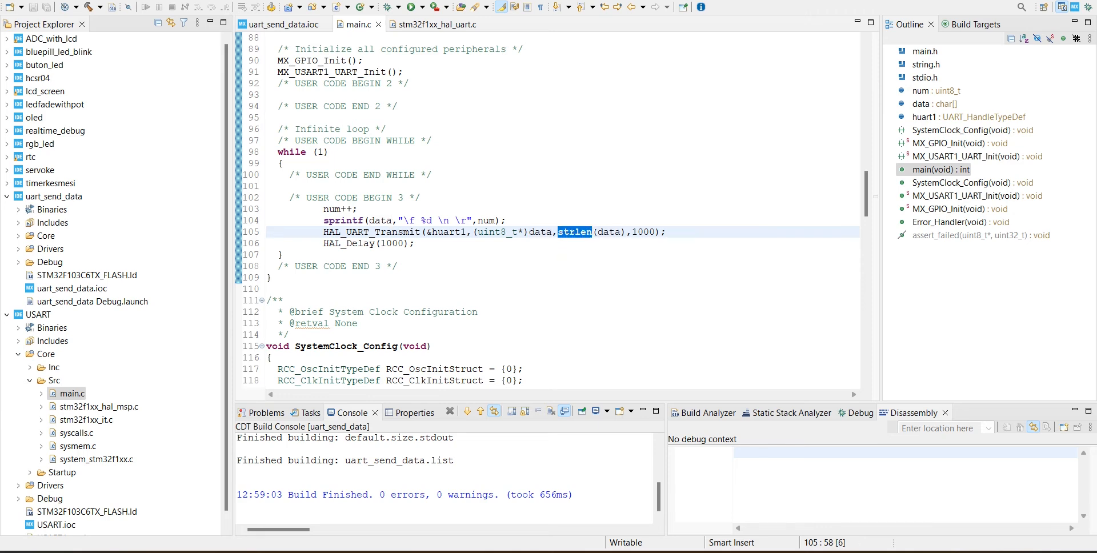
{"action": "key", "text": "shift+Right"}
{"action": "key", "text": "shift+Right"}
{"action": "key", "text": "shift+Right"}
{"action": "key", "text": "shift+Right"}
{"action": "key", "text": "shift+Right"}
{"action": "key", "text": "Up"}
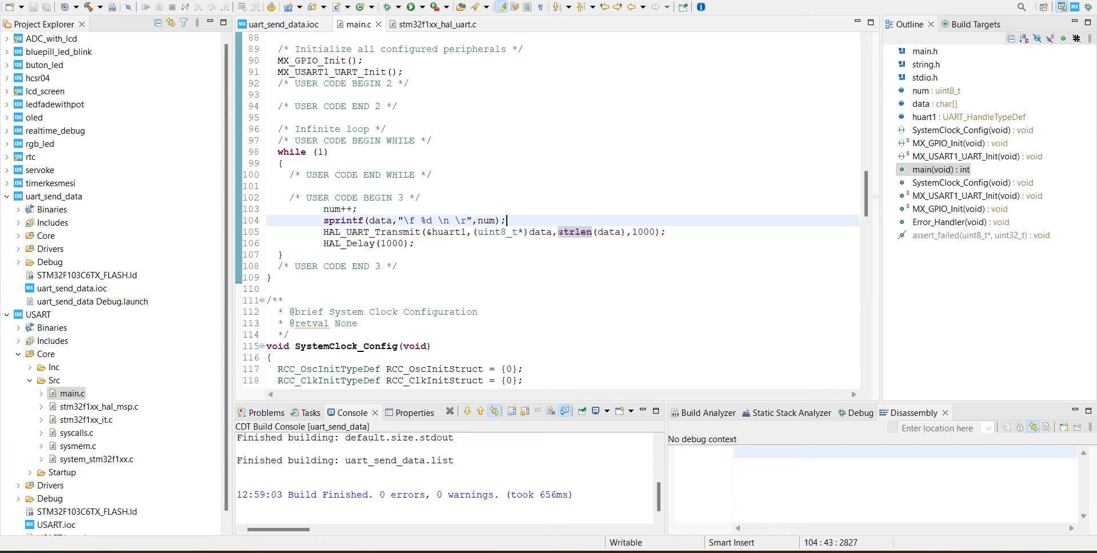
{"action": "left_click_drag", "start_coordinate": [557, 232], "coordinate": [621, 231]}
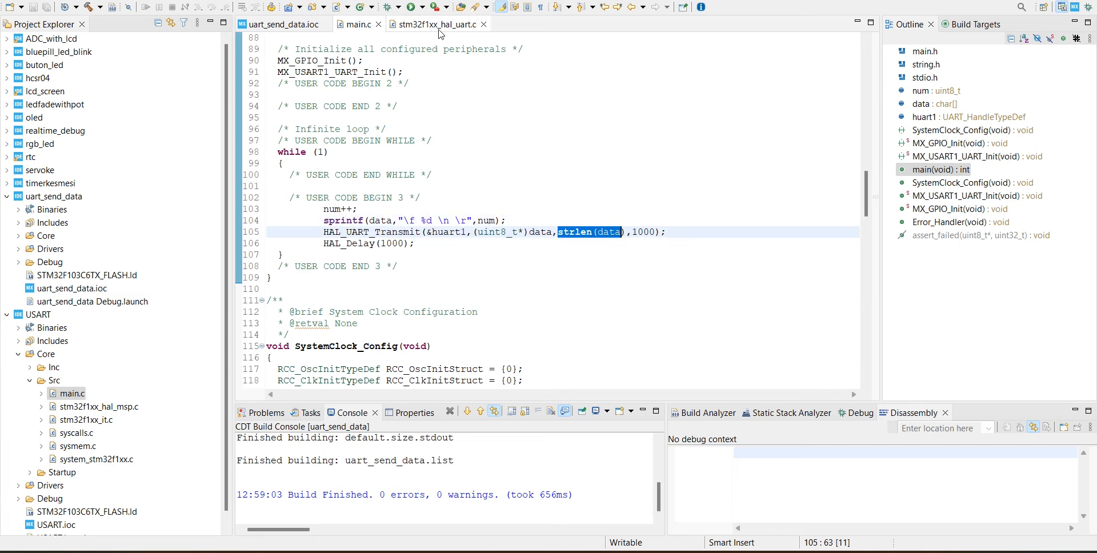
{"action": "left_click", "coordinate": [433, 24]}
{"action": "left_click", "coordinate": [733, 186]}
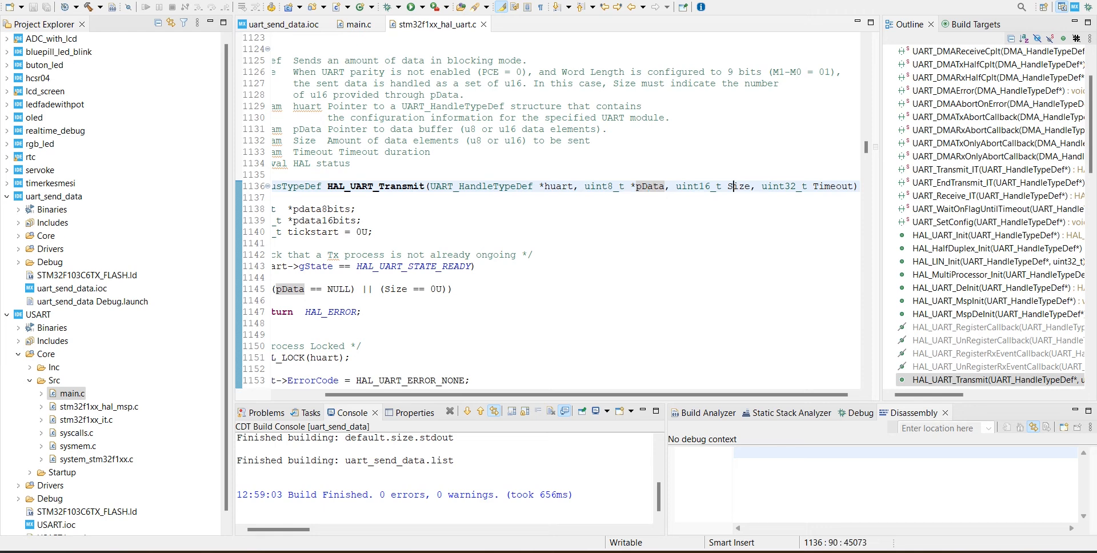
Select the 1000 ms timeout argument of the transmit call in main.c.
{"action": "left_click", "coordinate": [359, 24]}
{"action": "left_click", "coordinate": [636, 231]}
{"action": "key", "text": "shift+Right"}
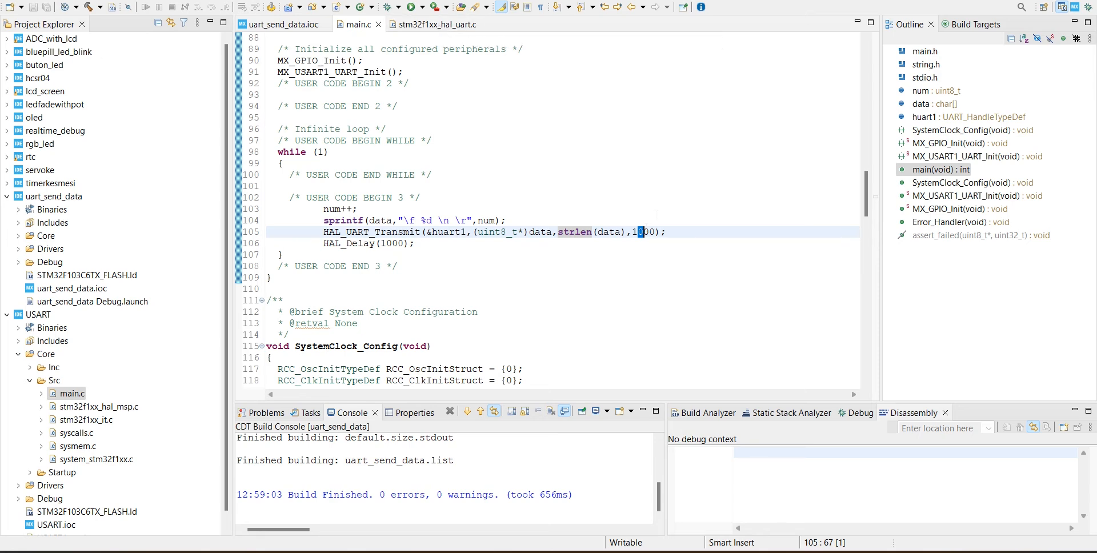
{"action": "double_click", "coordinate": [644, 232]}
{"action": "left_click", "coordinate": [437, 24]}
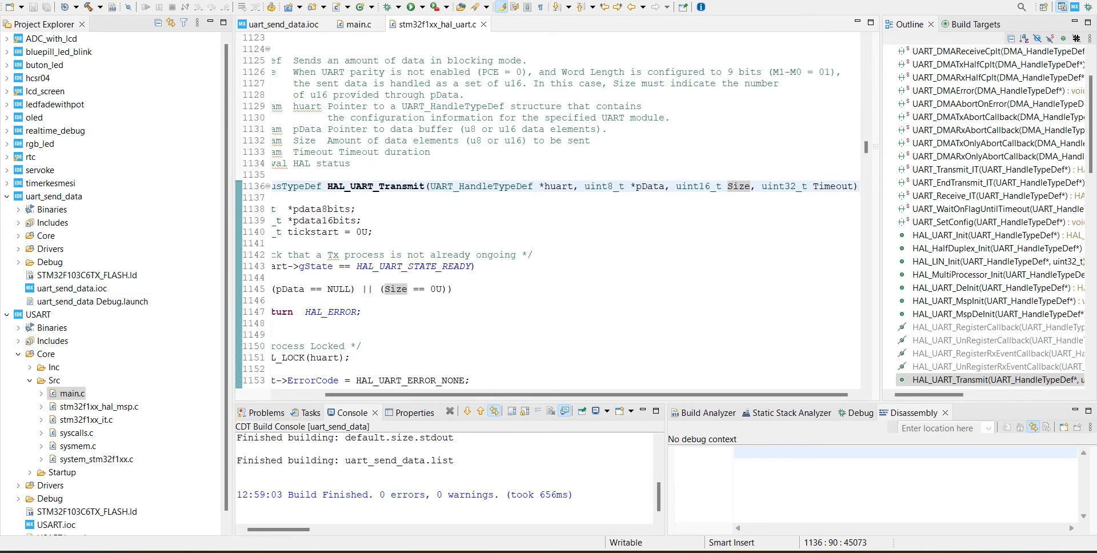
{"action": "scroll", "coordinate": [549, 215], "scroll_direction": "down", "scroll_amount": 1}
{"action": "scroll", "coordinate": [548, 214], "scroll_direction": "down", "scroll_amount": 1}
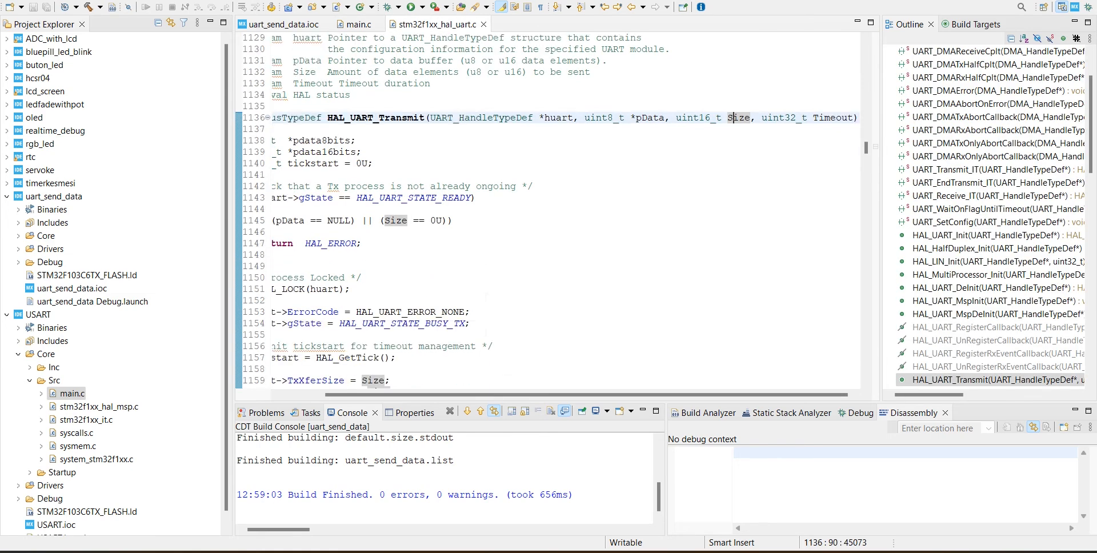
{"action": "scroll", "coordinate": [548, 214], "scroll_direction": "down", "scroll_amount": 1}
{"action": "scroll", "coordinate": [548, 214], "scroll_direction": "down", "scroll_amount": 1}
{"action": "scroll", "coordinate": [548, 215], "scroll_direction": "up", "scroll_amount": 2}
{"action": "scroll", "coordinate": [549, 214], "scroll_direction": "down", "scroll_amount": 3}
{"action": "scroll", "coordinate": [548, 214], "scroll_direction": "down", "scroll_amount": 2}
{"action": "scroll", "coordinate": [548, 214], "scroll_direction": "down", "scroll_amount": 4}
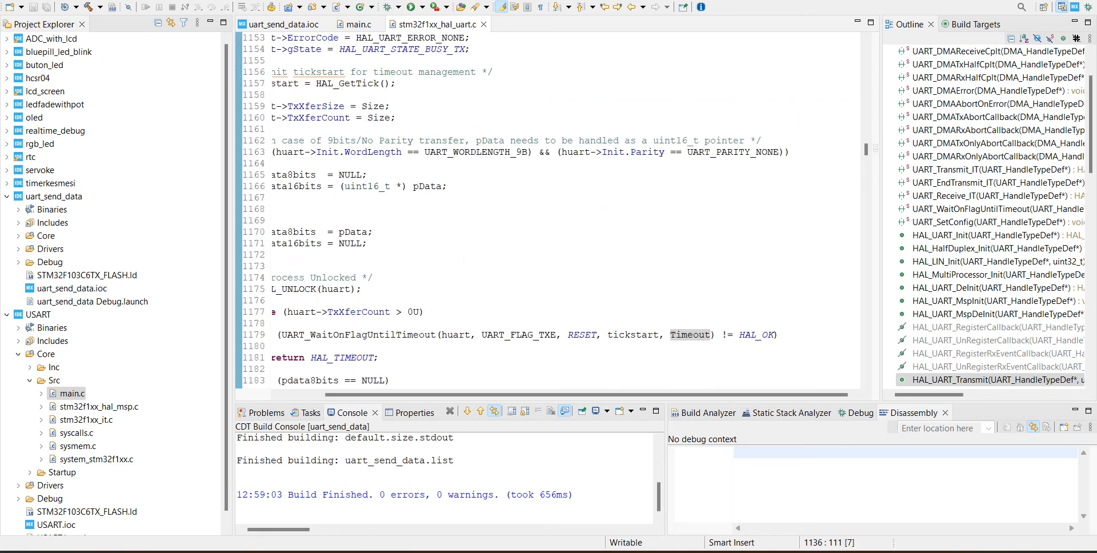
{"action": "scroll", "coordinate": [549, 214], "scroll_direction": "down", "scroll_amount": 1}
{"action": "scroll", "coordinate": [549, 214], "scroll_direction": "down", "scroll_amount": 2}
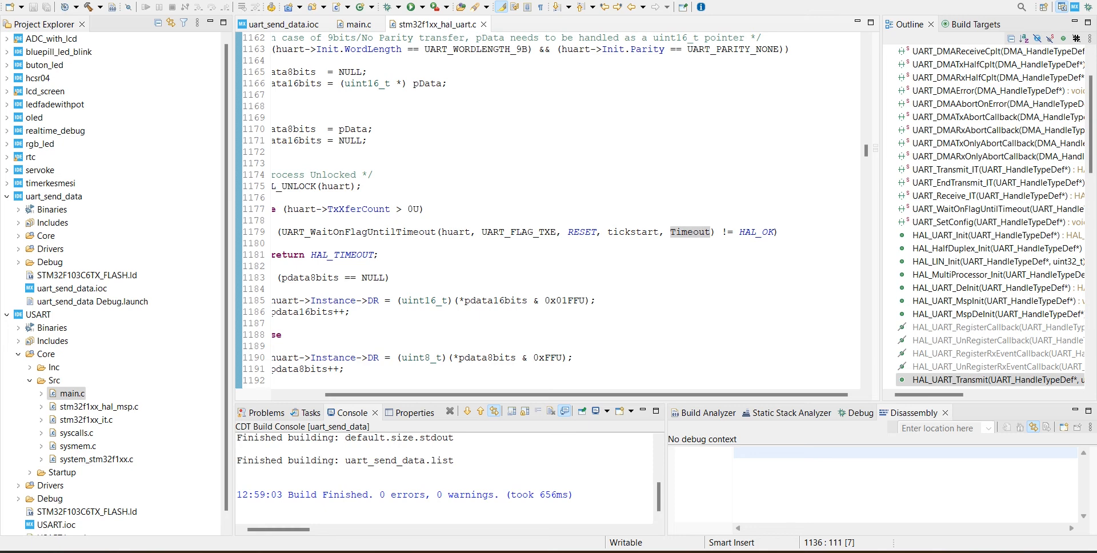
{"action": "scroll", "coordinate": [549, 215], "scroll_direction": "down", "scroll_amount": 1}
{"action": "left_click", "coordinate": [358, 24]}
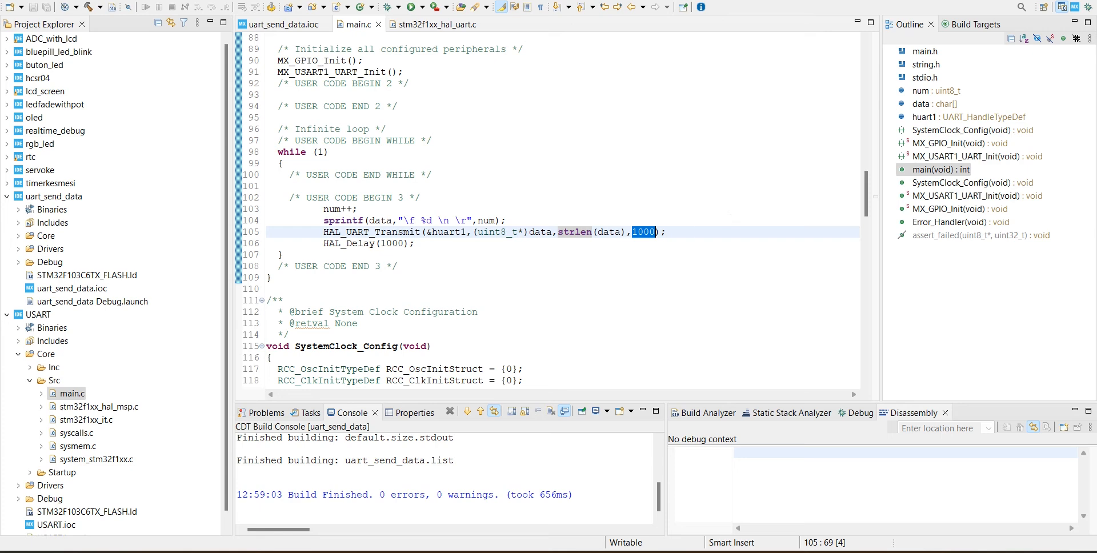
{"action": "left_click", "coordinate": [437, 24]}
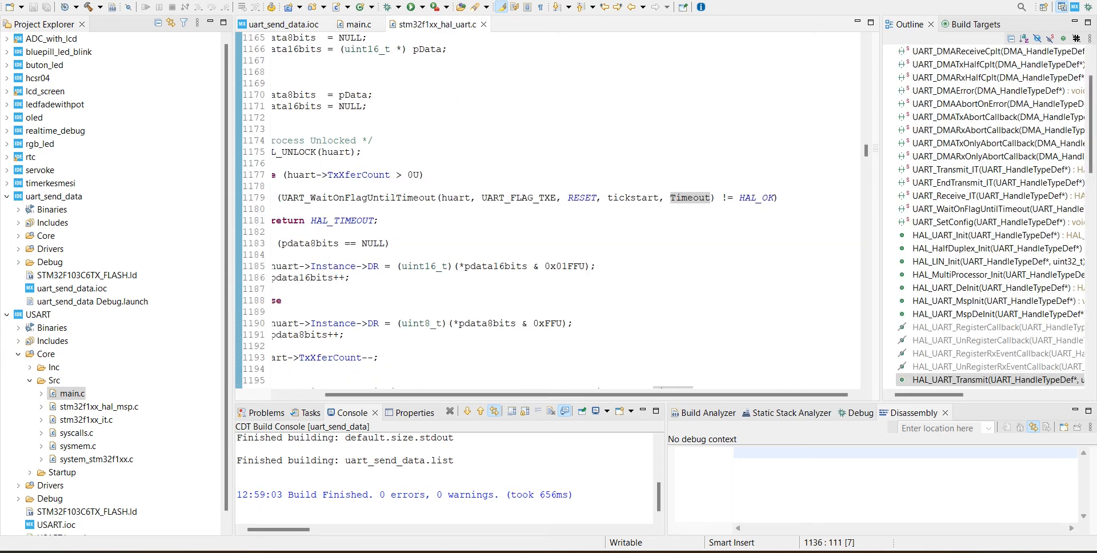
{"action": "left_click", "coordinate": [358, 24]}
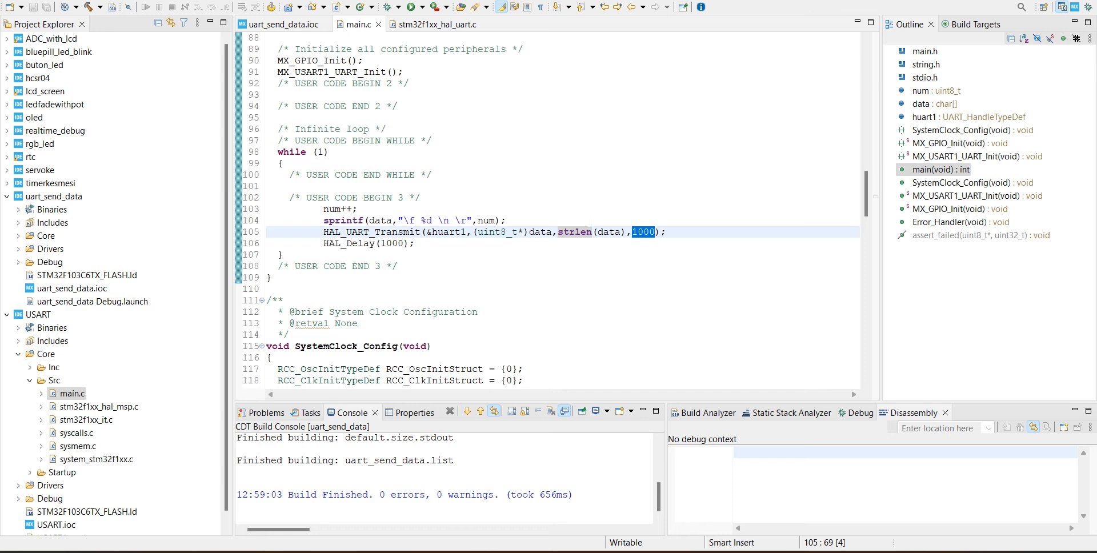
{"action": "scroll", "coordinate": [549, 214], "scroll_direction": "down", "scroll_amount": 3}
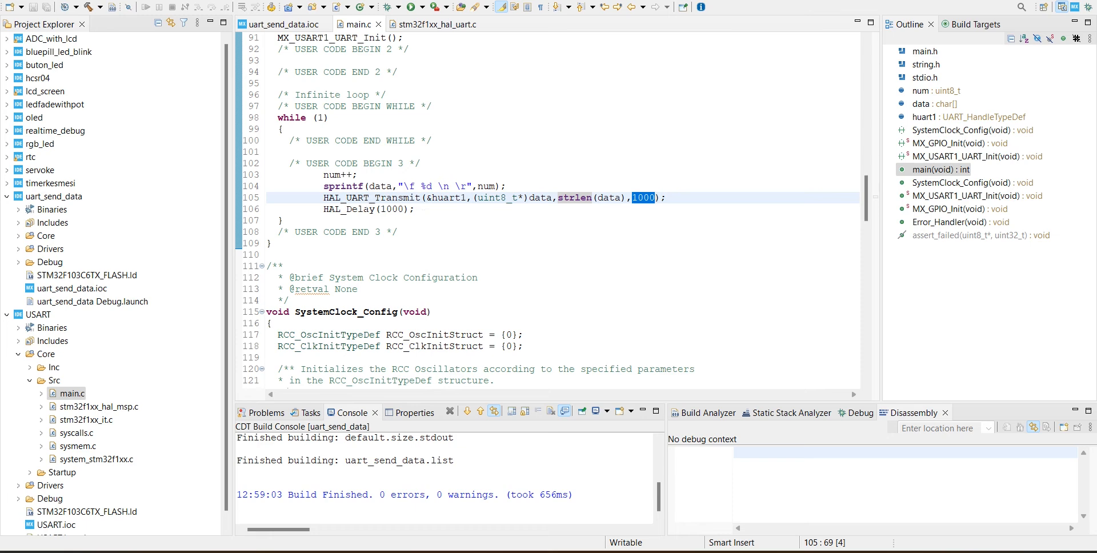
{"action": "left_click", "coordinate": [415, 209]}
{"action": "left_click_drag", "start_coordinate": [415, 209], "coordinate": [324, 209]}
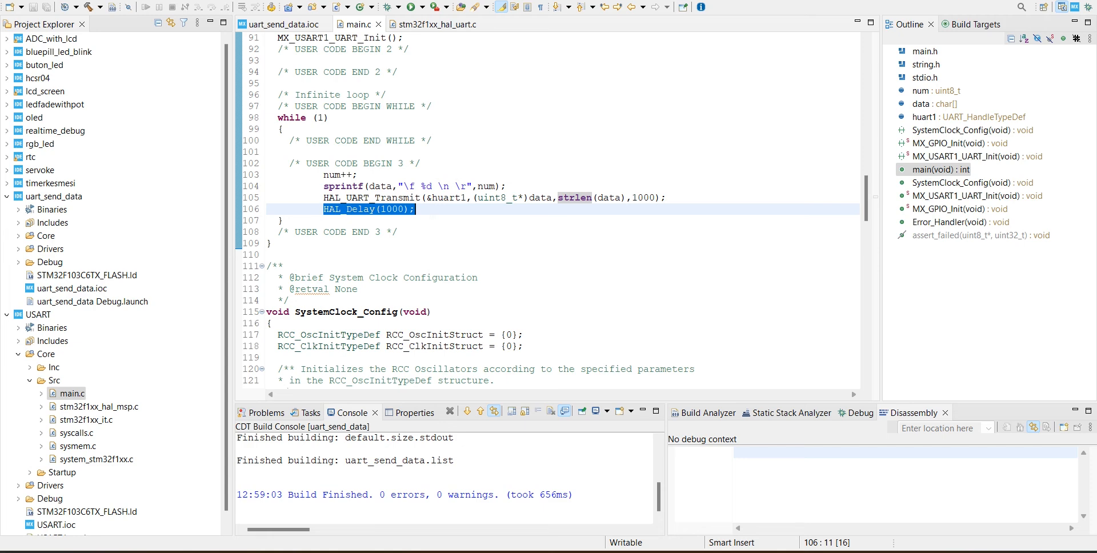
{"action": "key", "text": "Right"}
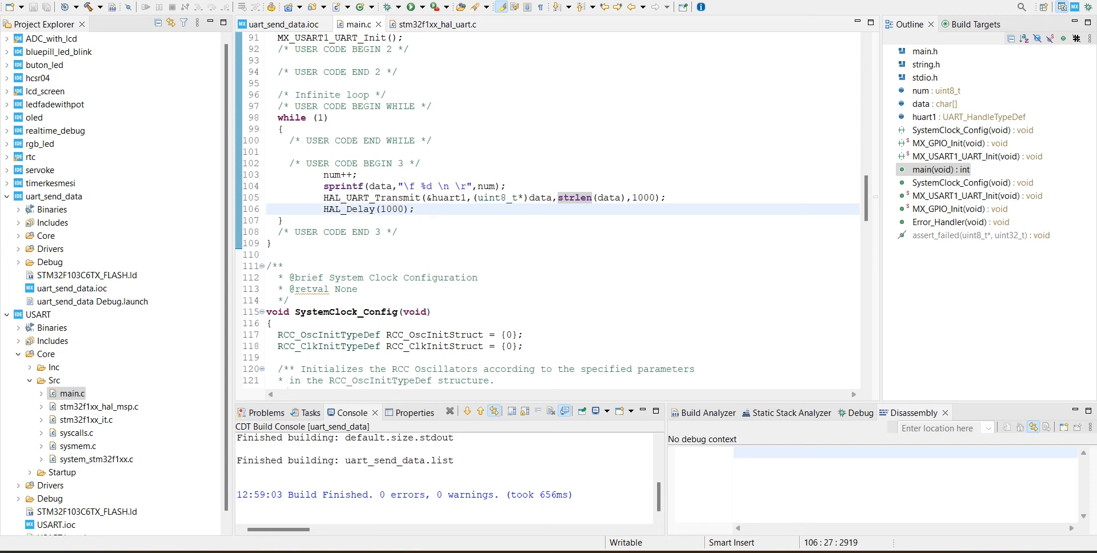
{"action": "key", "text": "Up"}
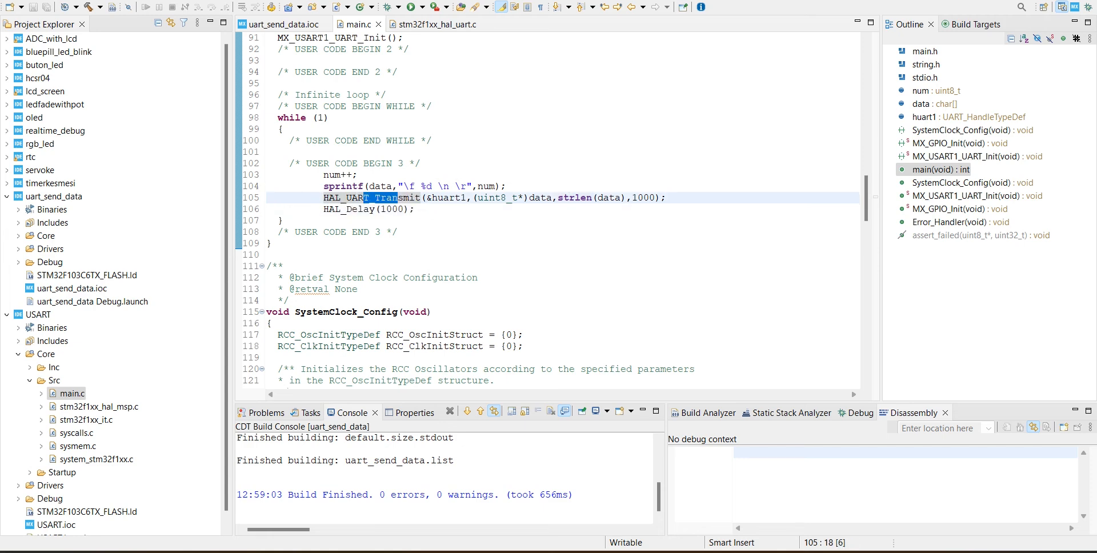
{"action": "key", "text": "Up"}
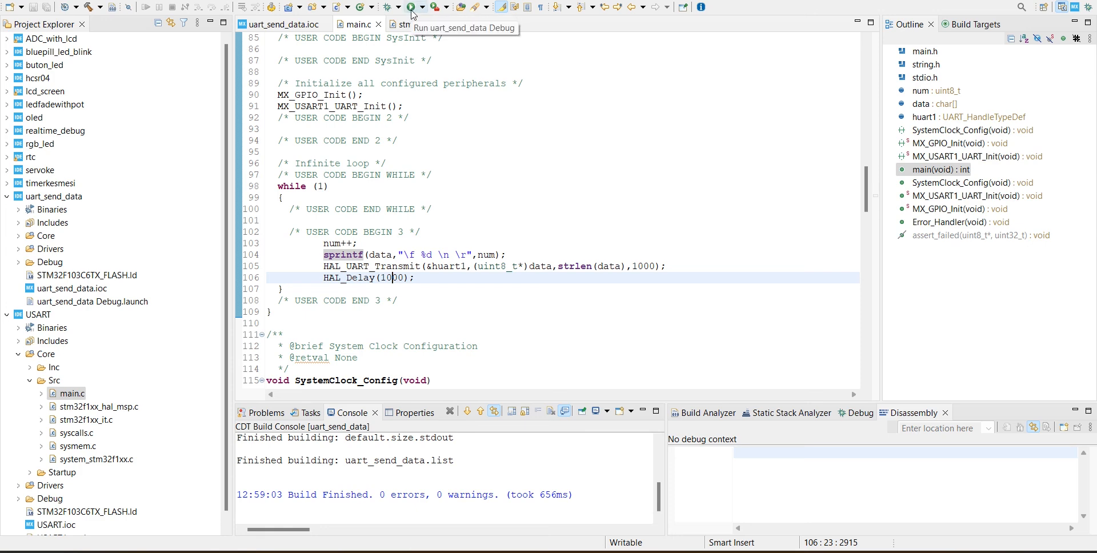
{"action": "left_click", "coordinate": [412, 7]}
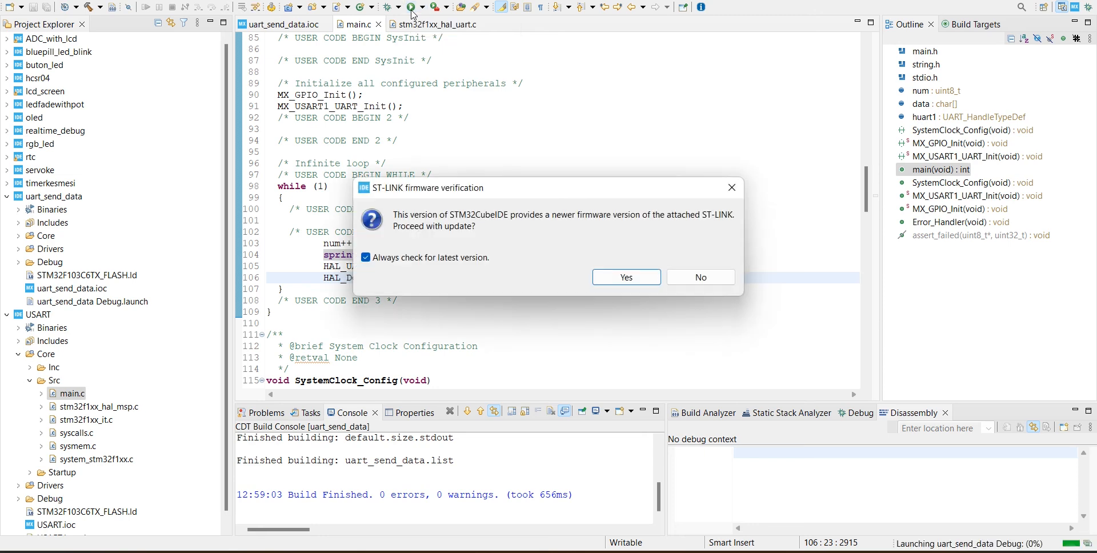
Decline the ST-LINK firmware update so the download proceeds and verifies, then bring up the start menu.
{"action": "left_click", "coordinate": [700, 277]}
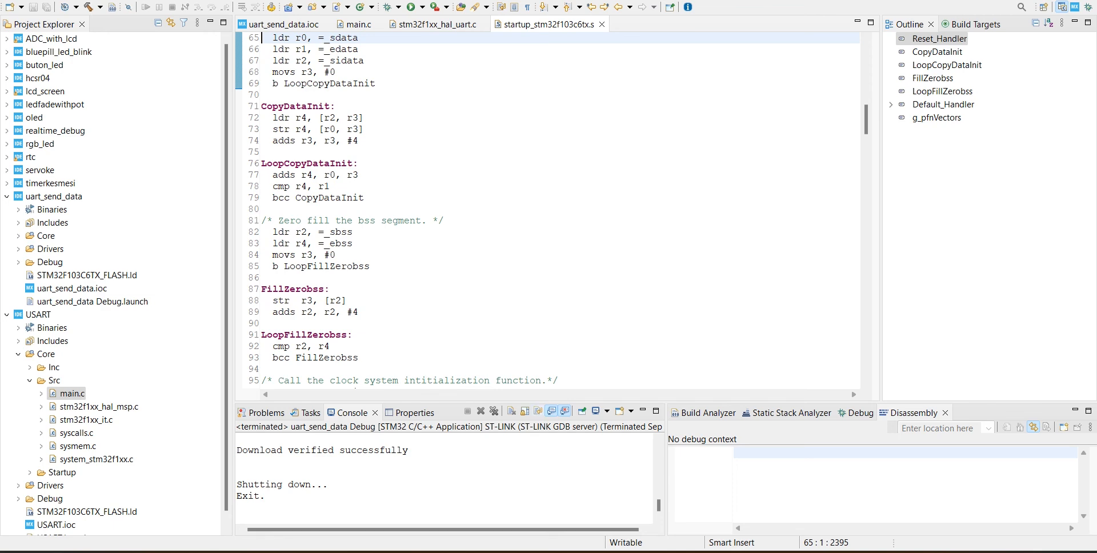
{"action": "key", "text": "super"}
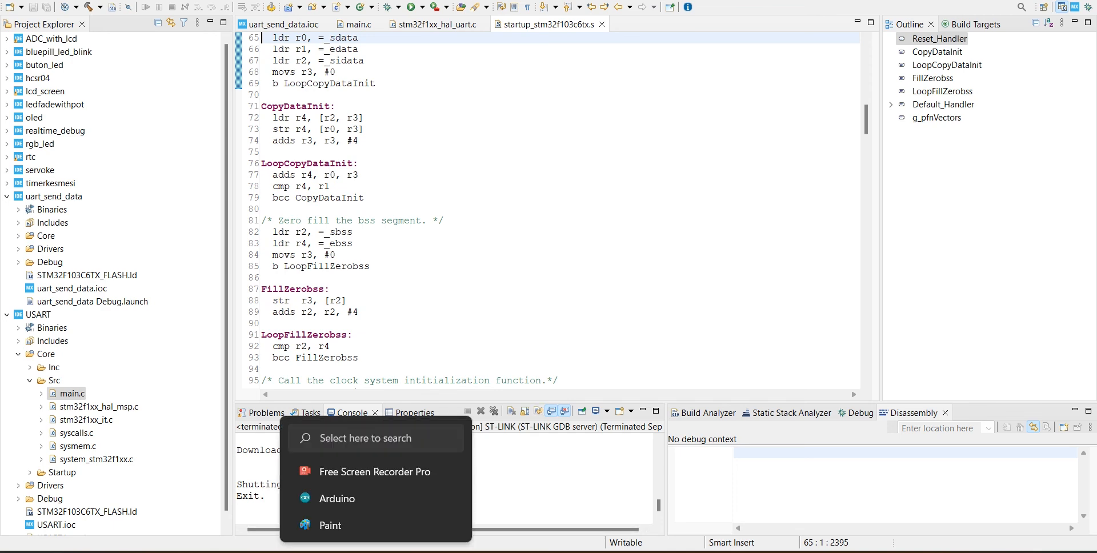
Launch Arduino IDE and bring up the COM3 serial monitor beside the sketch window, showing the count at 24.
{"action": "left_click", "coordinate": [338, 498]}
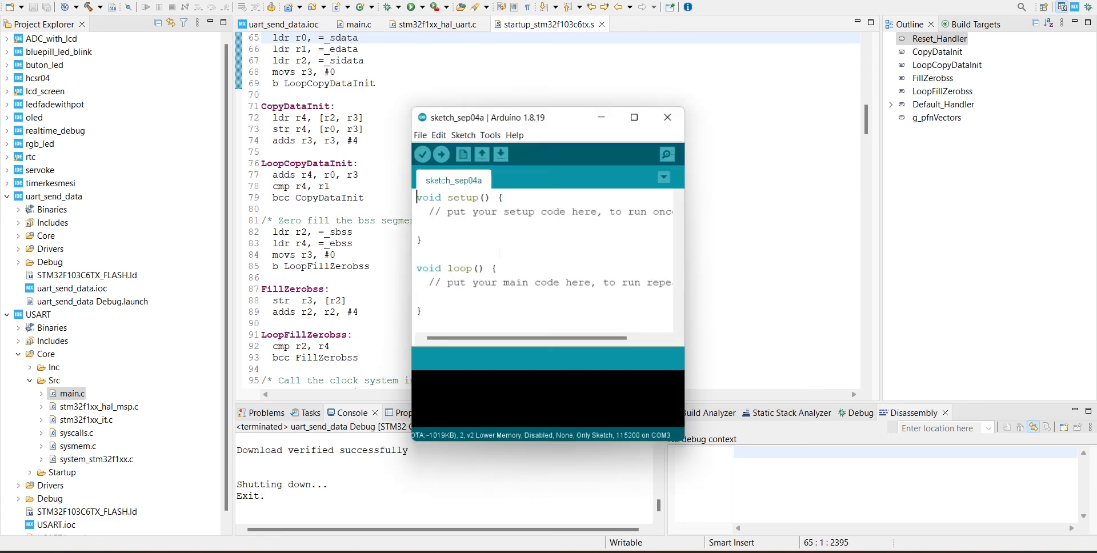
{"action": "left_click", "coordinate": [669, 153]}
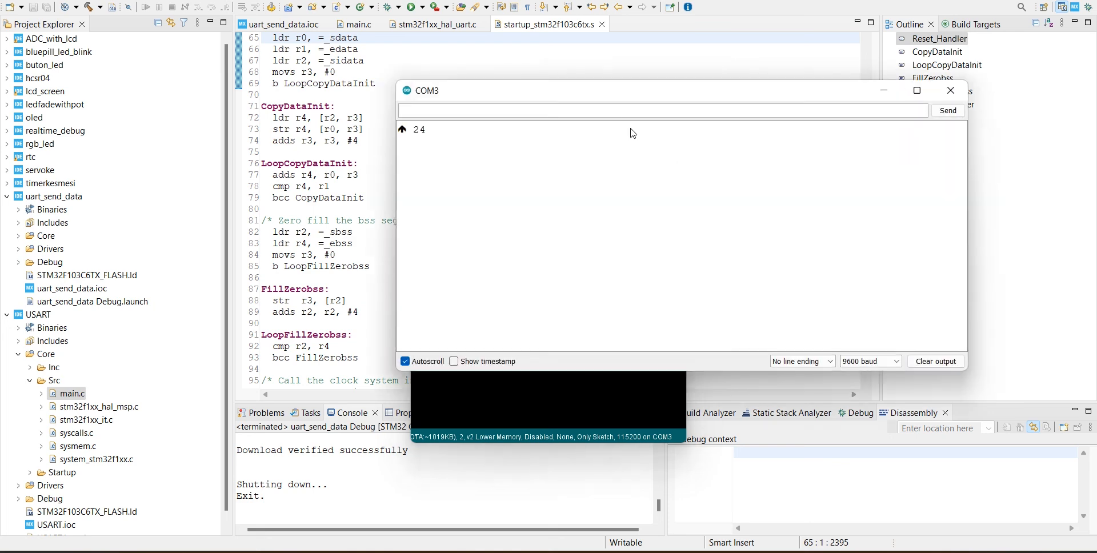
{"action": "left_click_drag", "start_coordinate": [592, 111], "coordinate": [861, 124]}
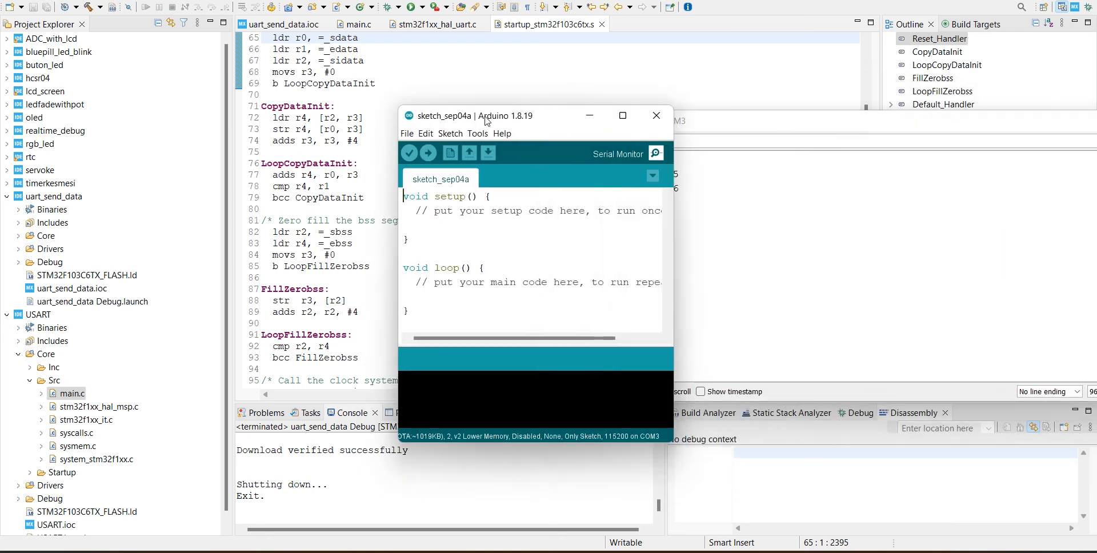
{"action": "left_click_drag", "start_coordinate": [532, 116], "coordinate": [435, 115]}
{"action": "left_click_drag", "start_coordinate": [840, 122], "coordinate": [636, 138]}
Close the serial monitor and confirm in the Tools menu that the port is COM3.
{"action": "left_click", "coordinate": [993, 137]}
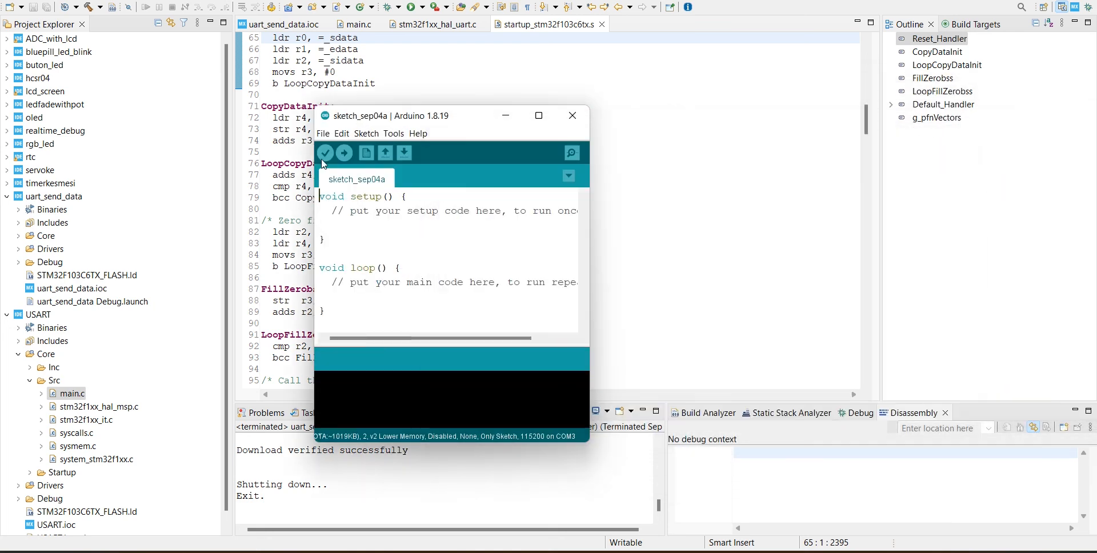
{"action": "left_click", "coordinate": [393, 134]}
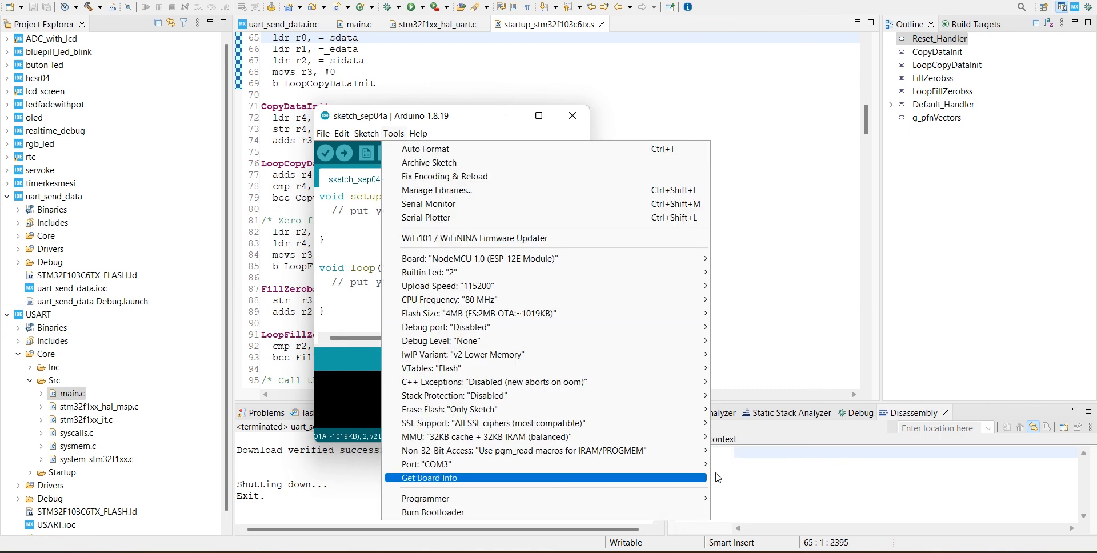
{"action": "left_click", "coordinate": [435, 135]}
Reopen the COM3 serial monitor, positioned and narrowed, showing the count climbing from 32.
{"action": "left_click", "coordinate": [571, 152]}
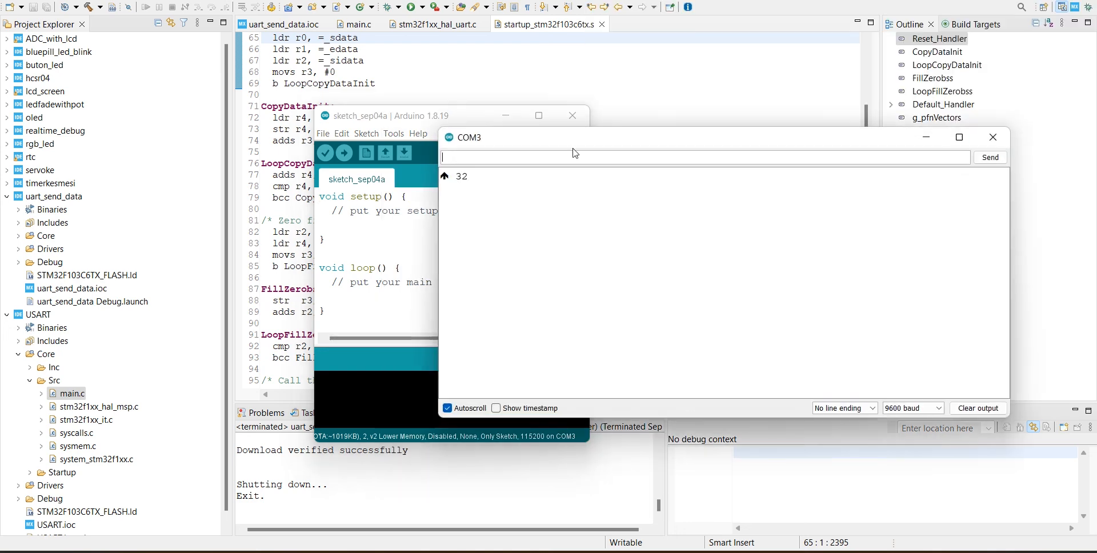
{"action": "left_click_drag", "start_coordinate": [515, 118], "coordinate": [549, 118]}
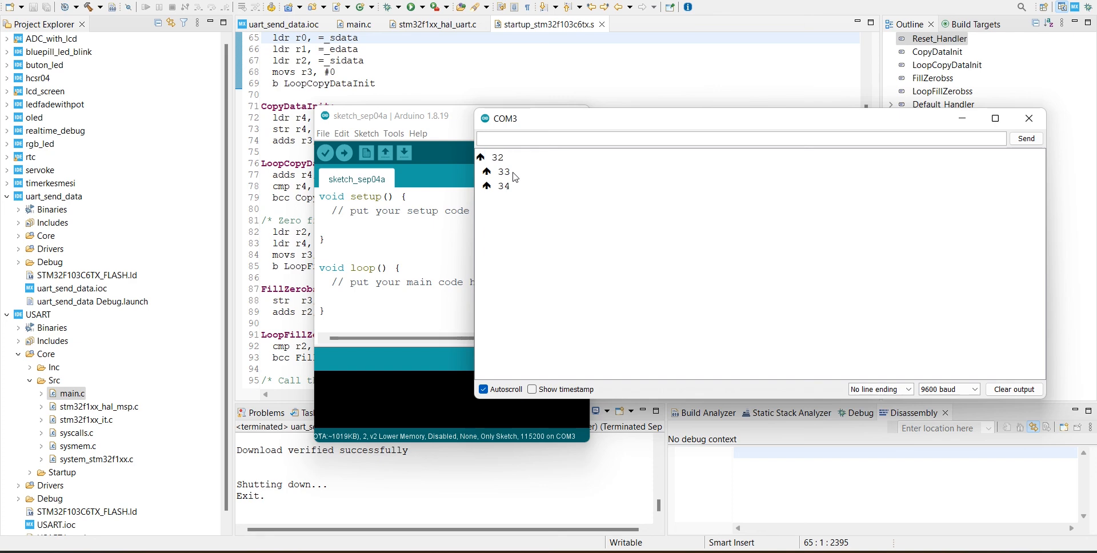
{"action": "left_click_drag", "start_coordinate": [603, 126], "coordinate": [531, 119]}
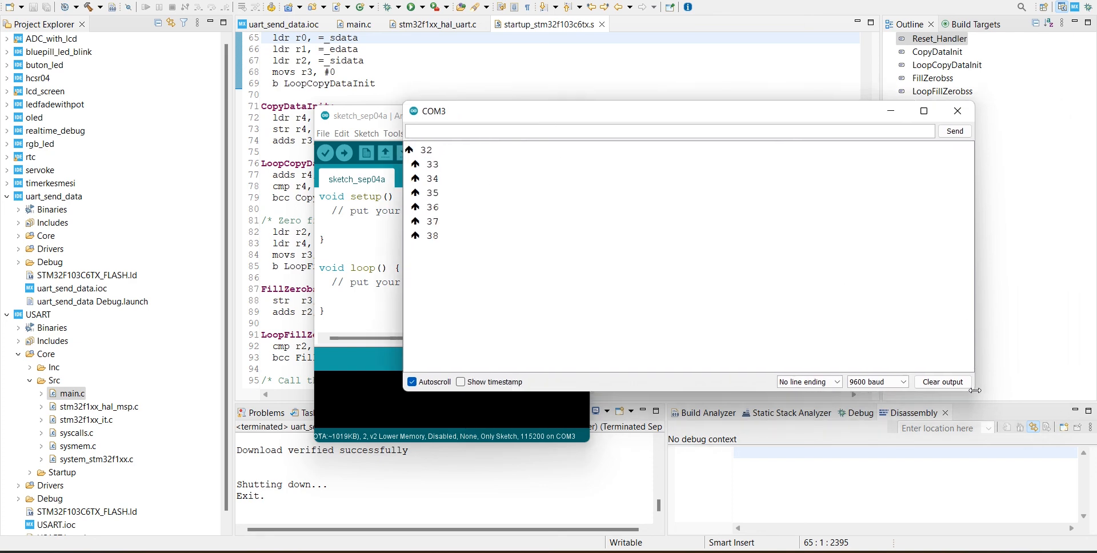
{"action": "left_click_drag", "start_coordinate": [974, 328], "coordinate": [800, 328]}
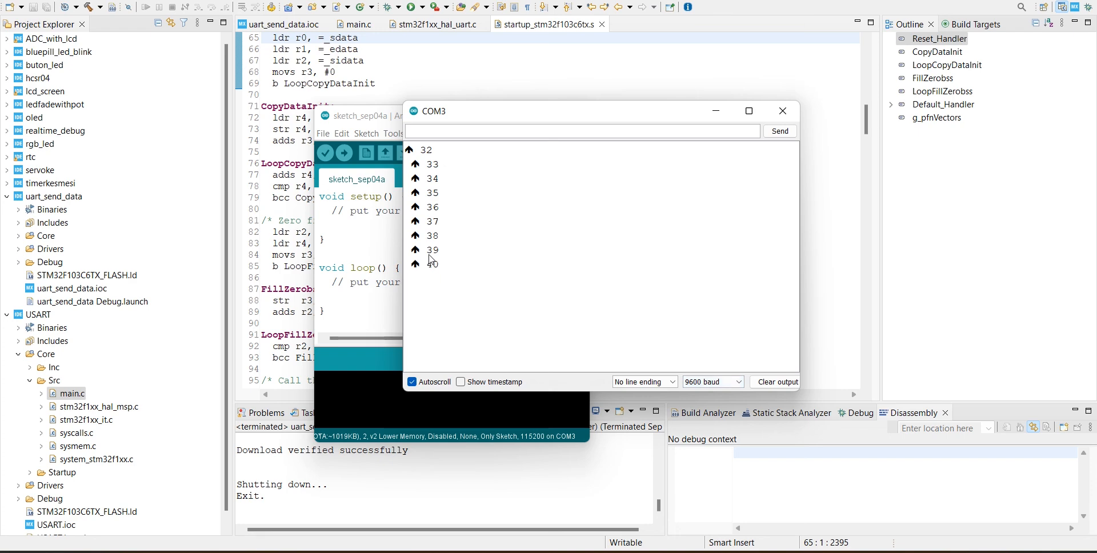